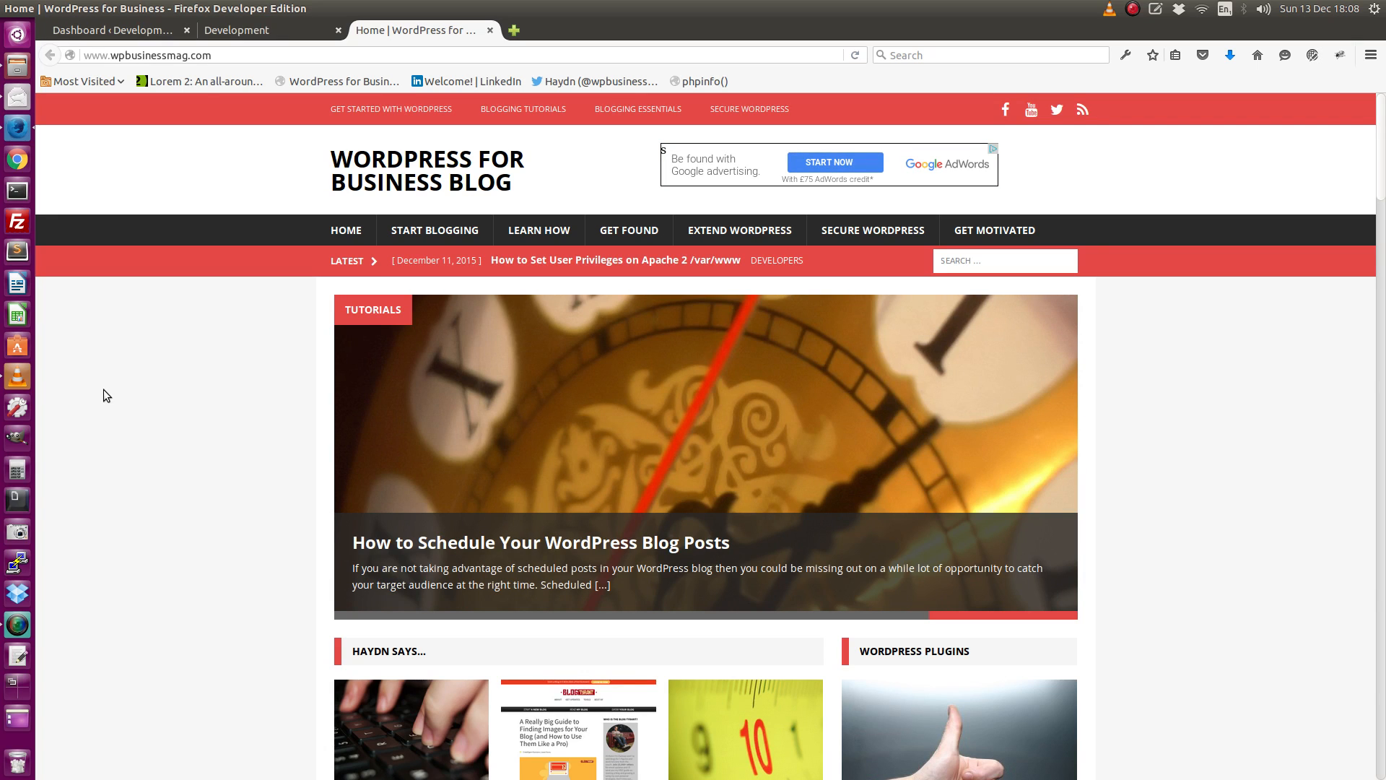
# From the Development site's admin, search the new-plugin directory for Unauthorised Login Redirect.
pyautogui.click(128, 29)
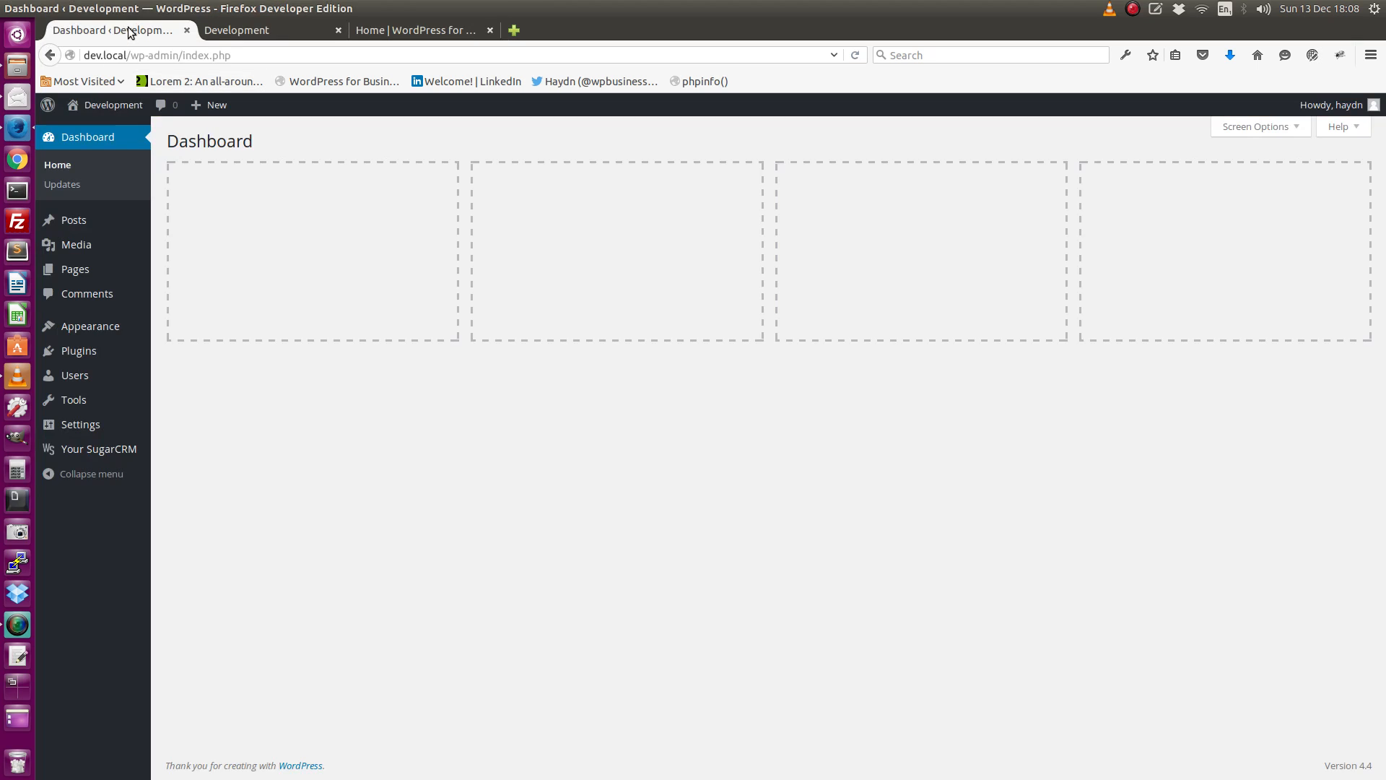
pyautogui.click(74, 352)
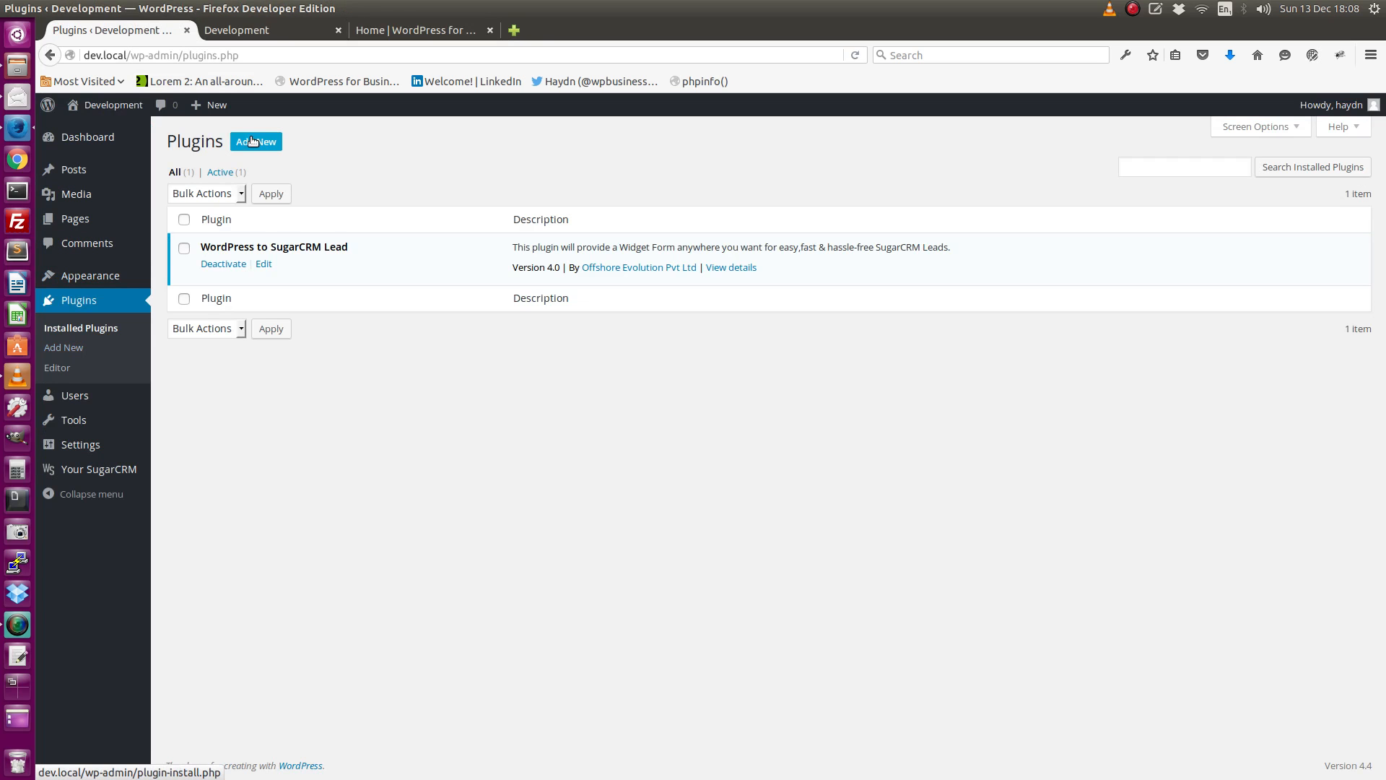
pyautogui.click(251, 144)
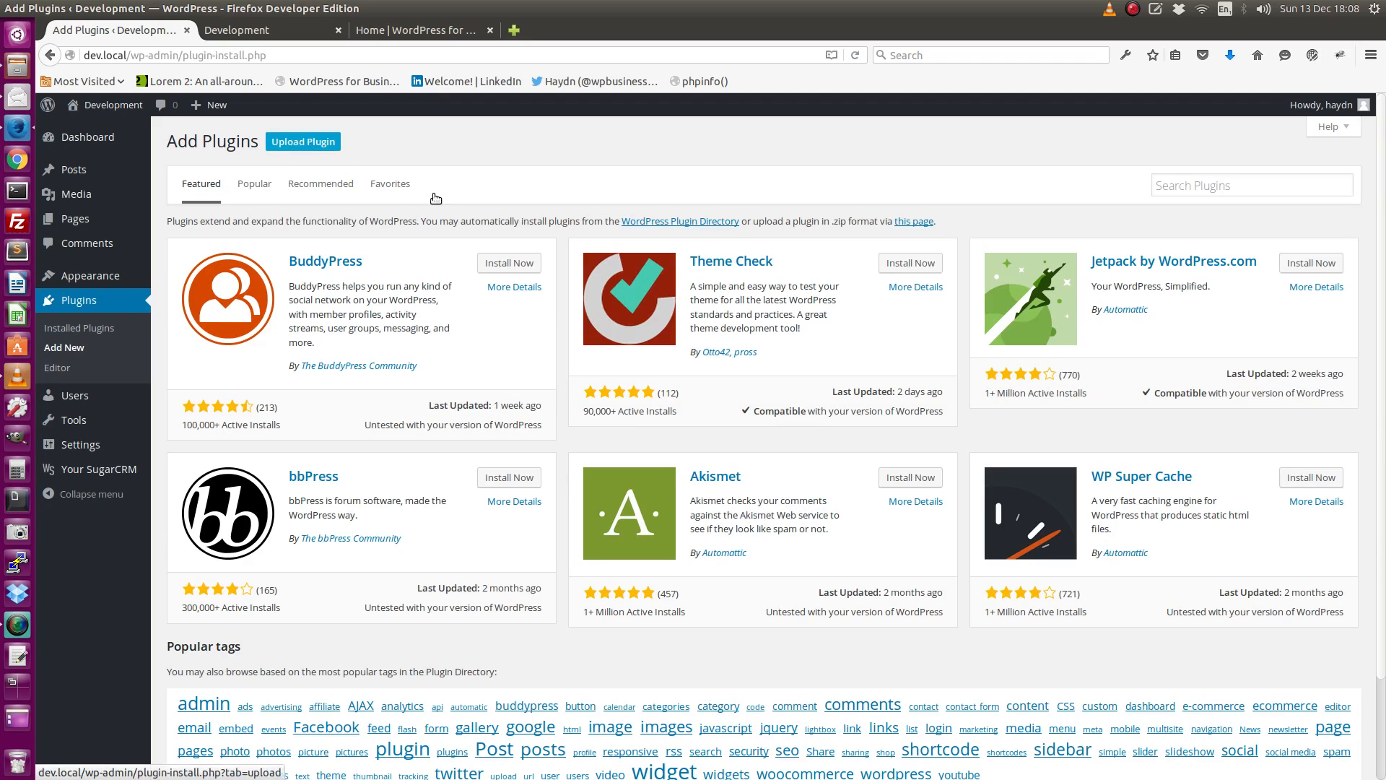
pyautogui.click(1190, 182)
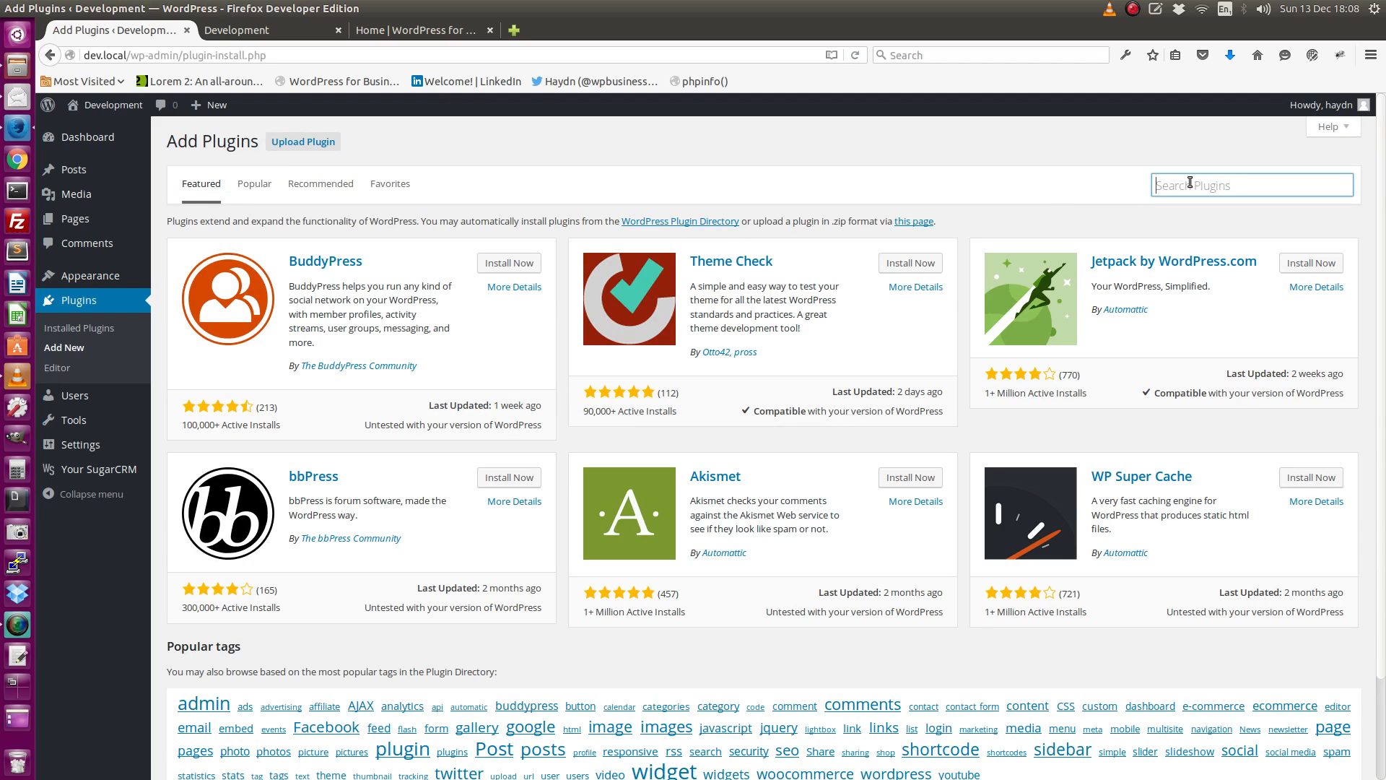
pyautogui.write('Un')
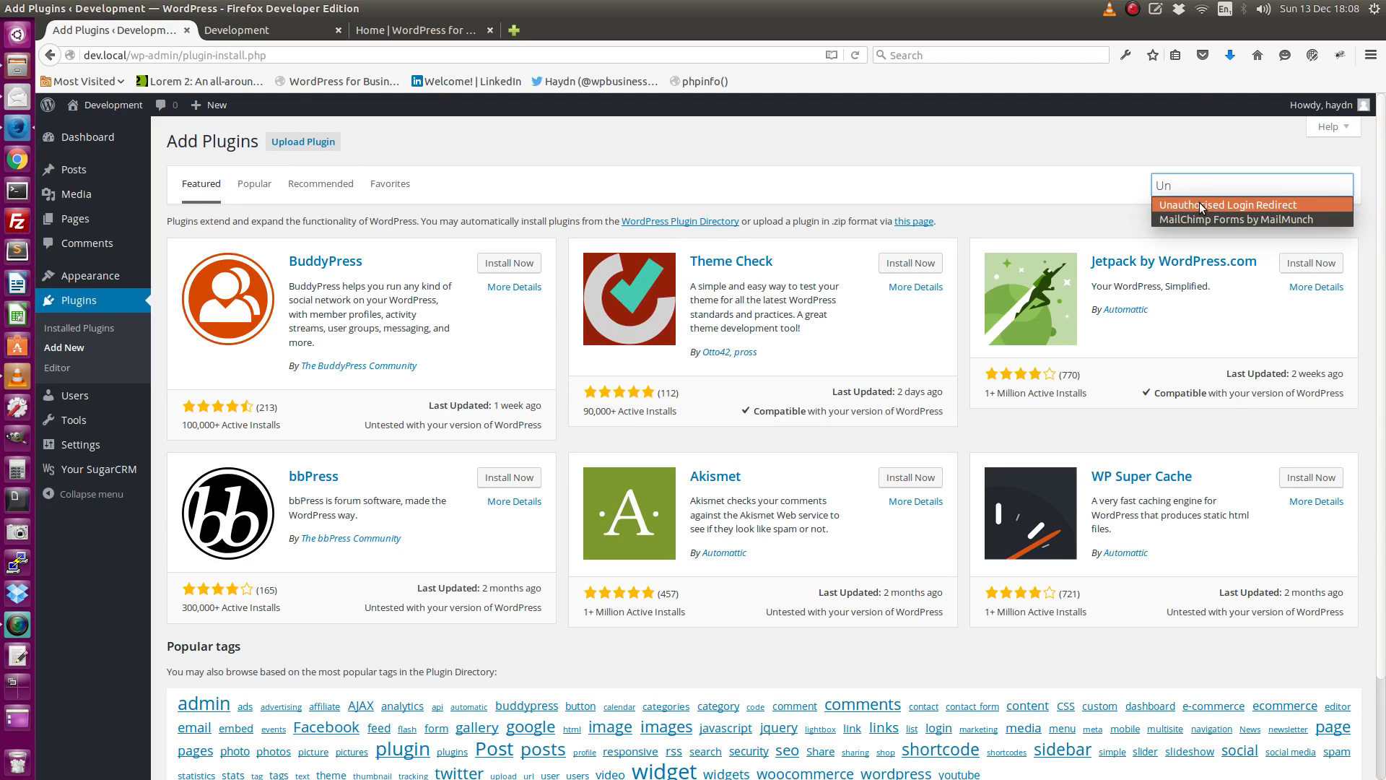
pyautogui.click(1198, 202)
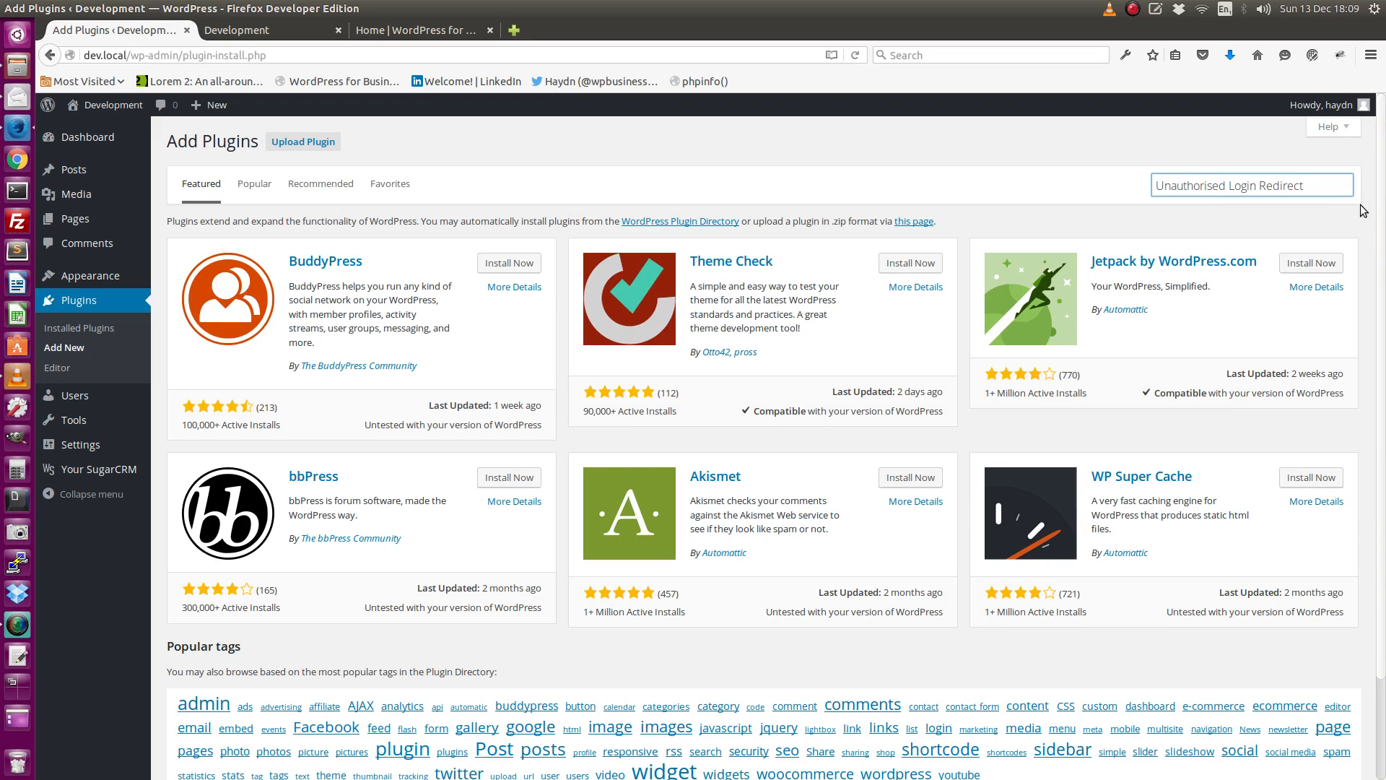
pyautogui.press('Return')
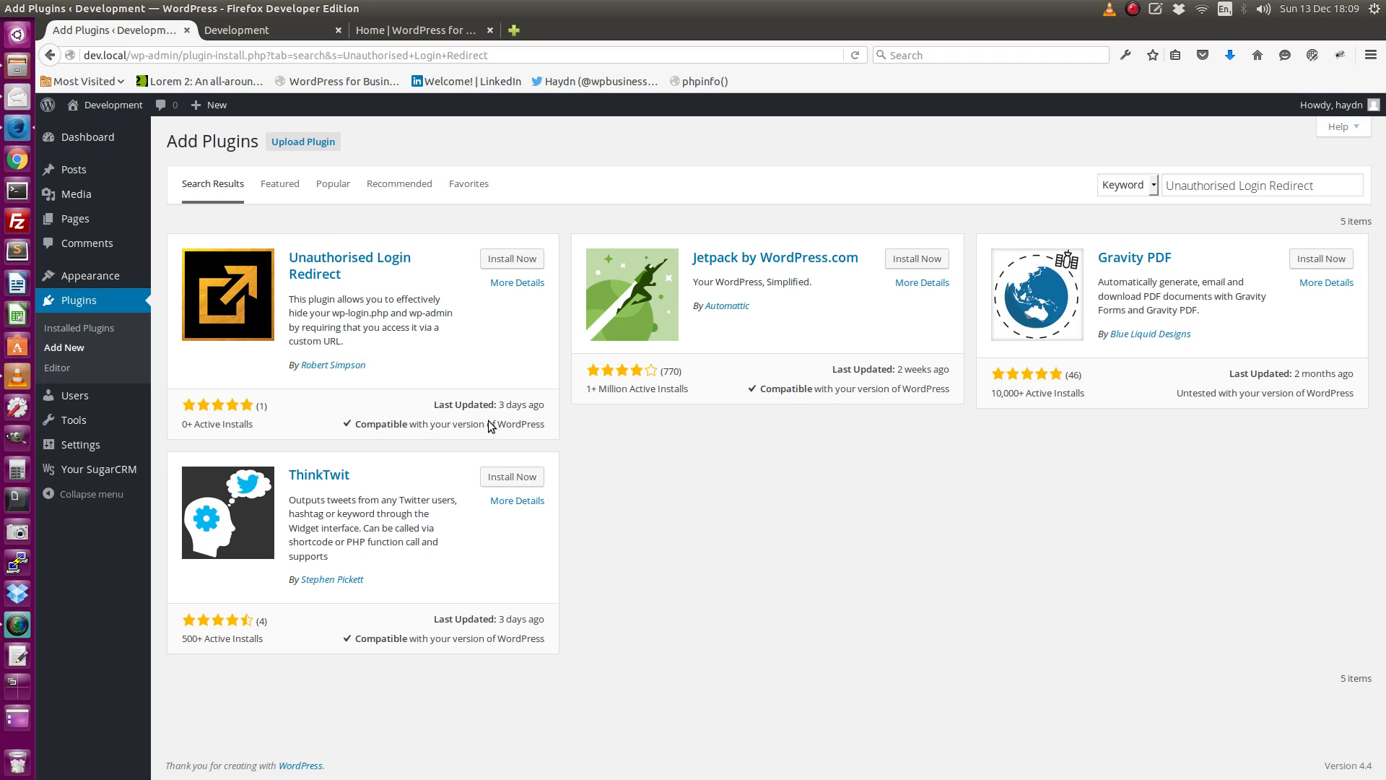
# Install the Unauthorised Login Redirect plugin and activate it.
pyautogui.moveTo(523, 410)
pyautogui.click(506, 260)
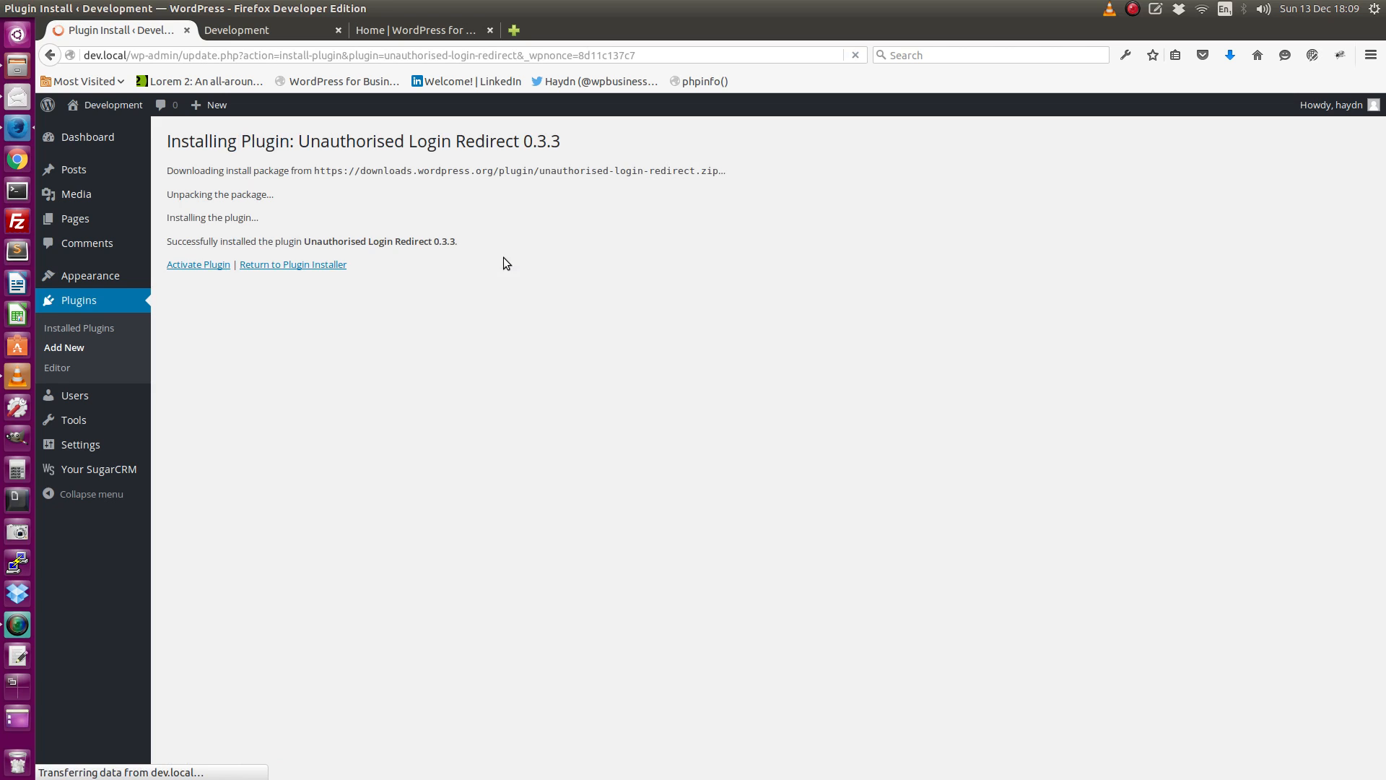
pyautogui.click(198, 264)
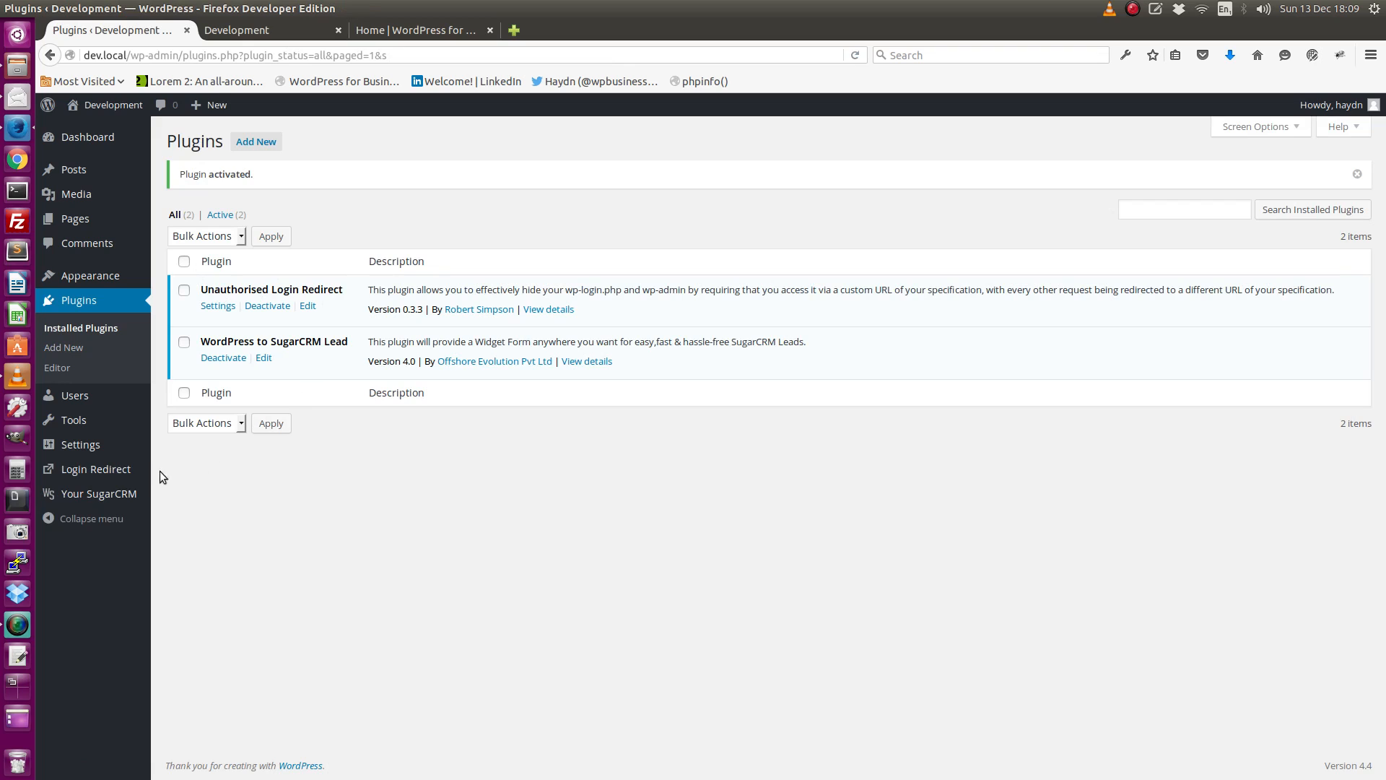
# Open the Unauthorised Login Redirect plugin's settings and set the redirect status to On.
pyautogui.click(98, 470)
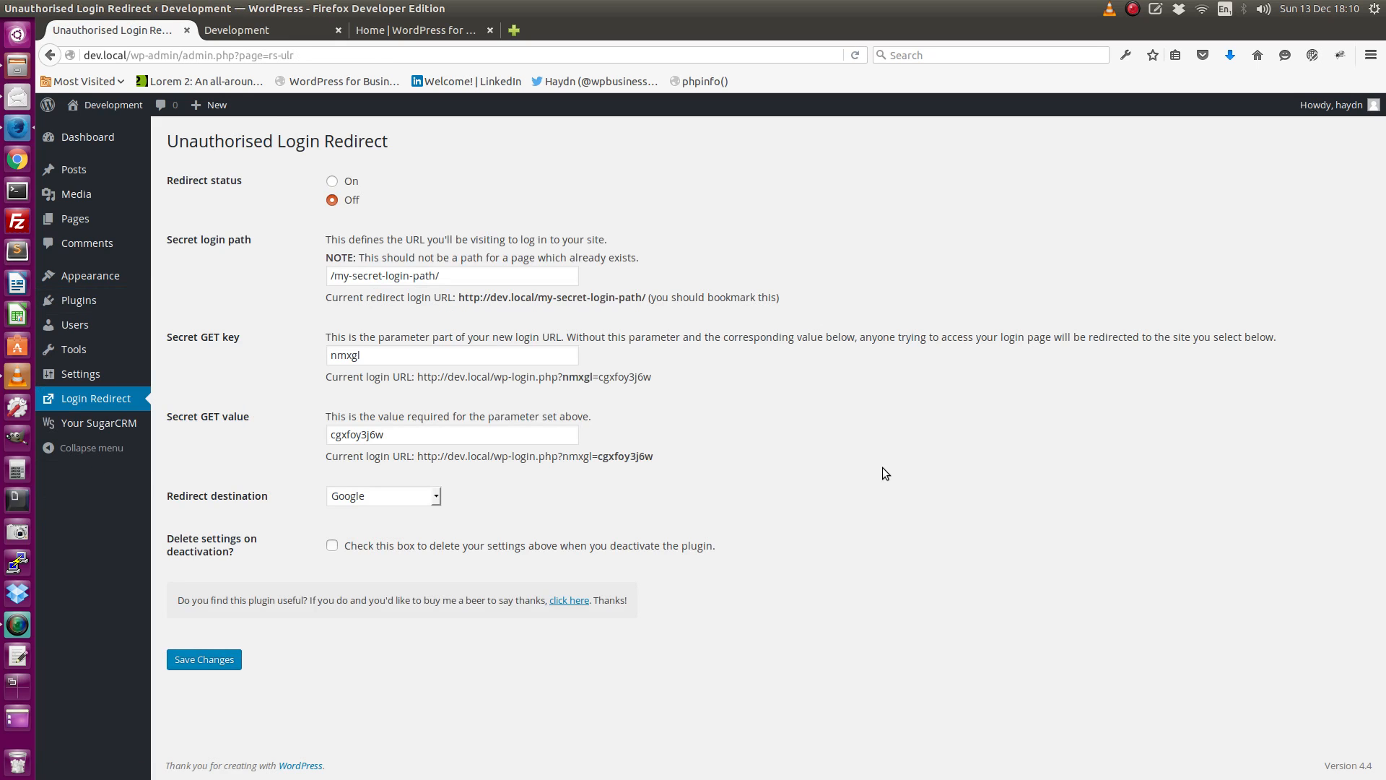
pyautogui.click(332, 182)
# Copy the current redirect login URL from the secret login path setting into a blank gedit document, then return to the plugin settings.
pyautogui.moveTo(334, 277); pyautogui.dragTo(502, 276)
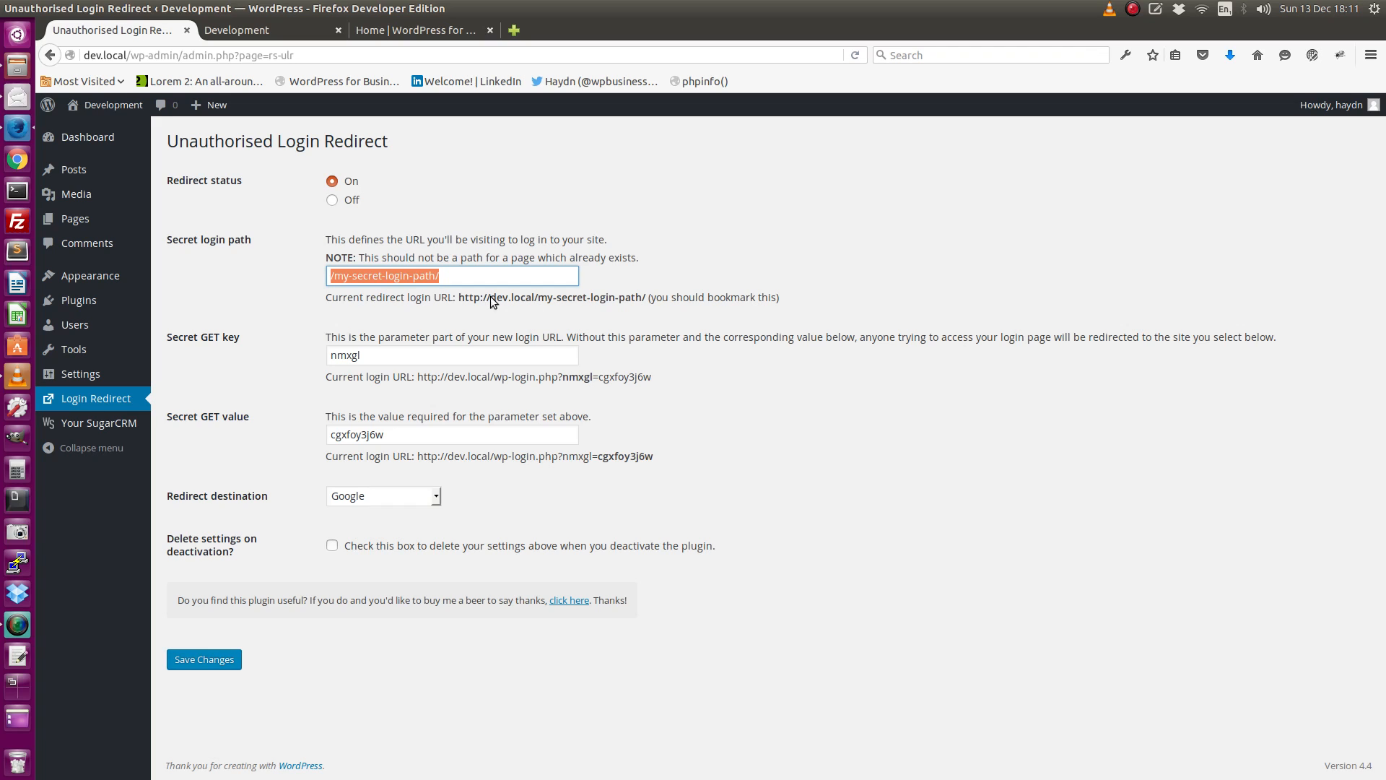
pyautogui.moveTo(456, 296); pyautogui.dragTo(631, 301)
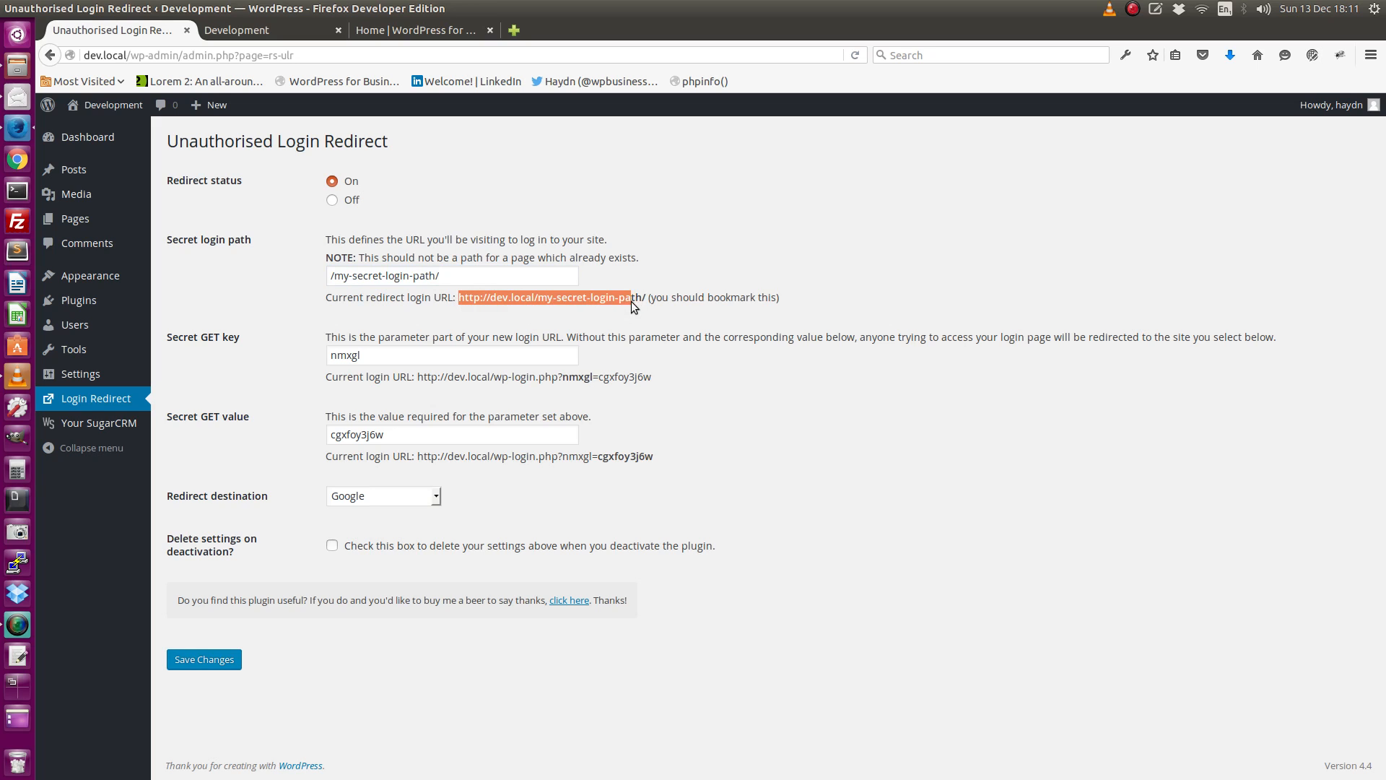
pyautogui.rightClick(644, 298)
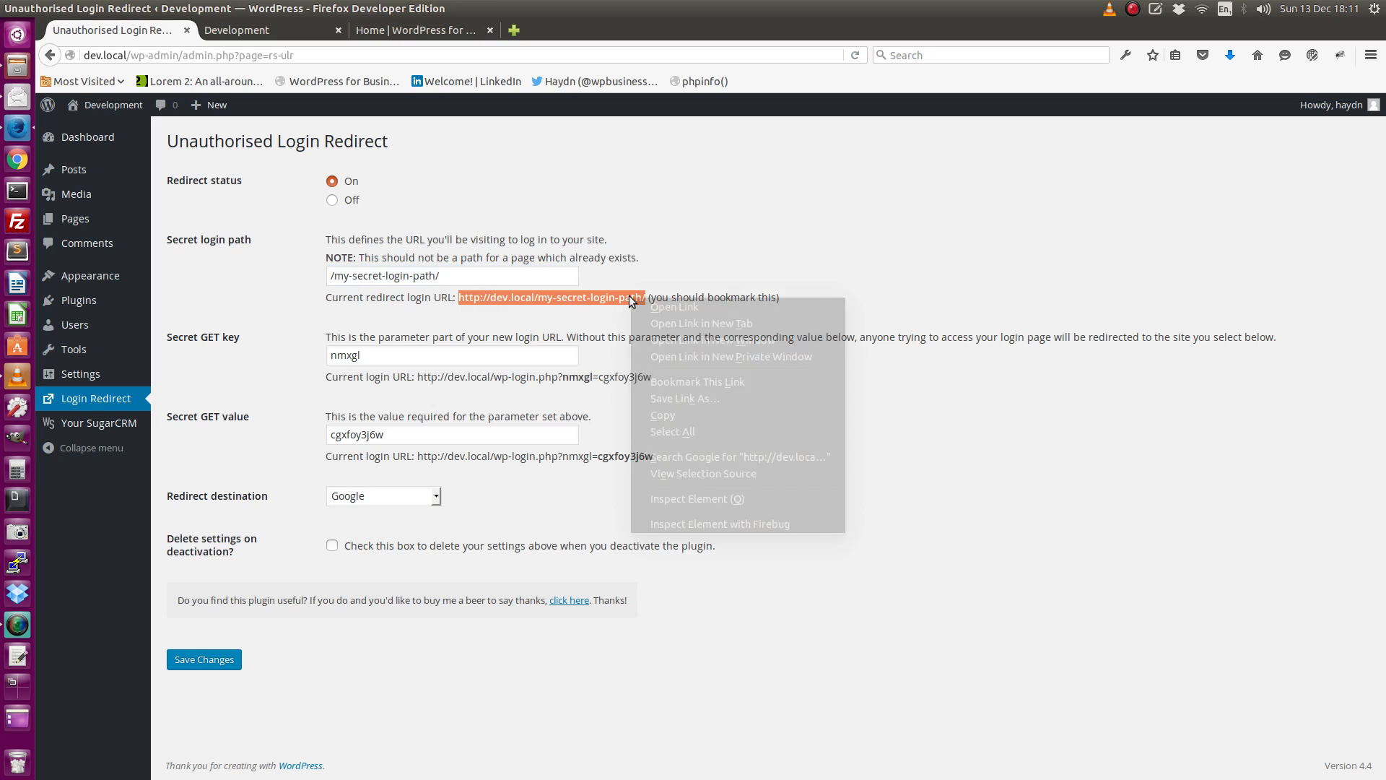
pyautogui.click(665, 417)
pyautogui.click(17, 655)
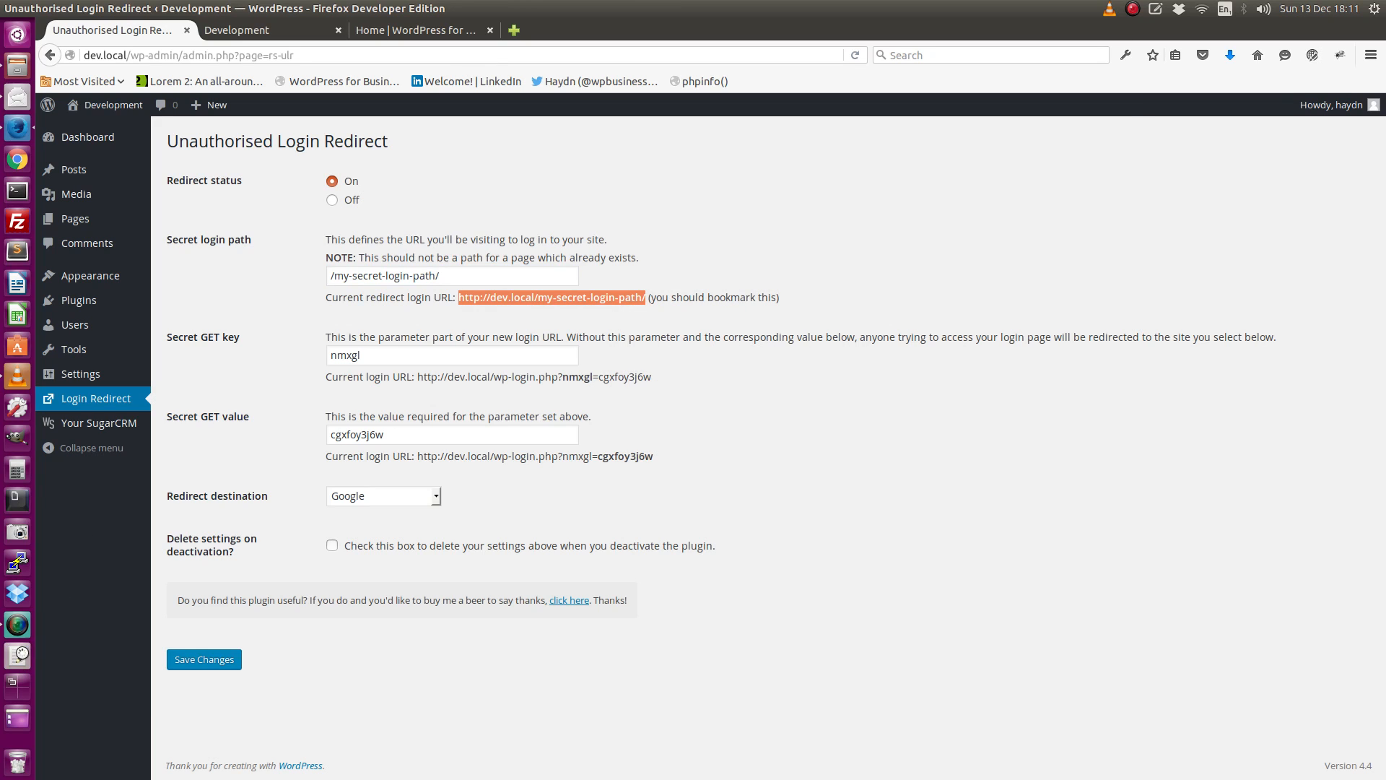
pyautogui.rightClick(580, 162)
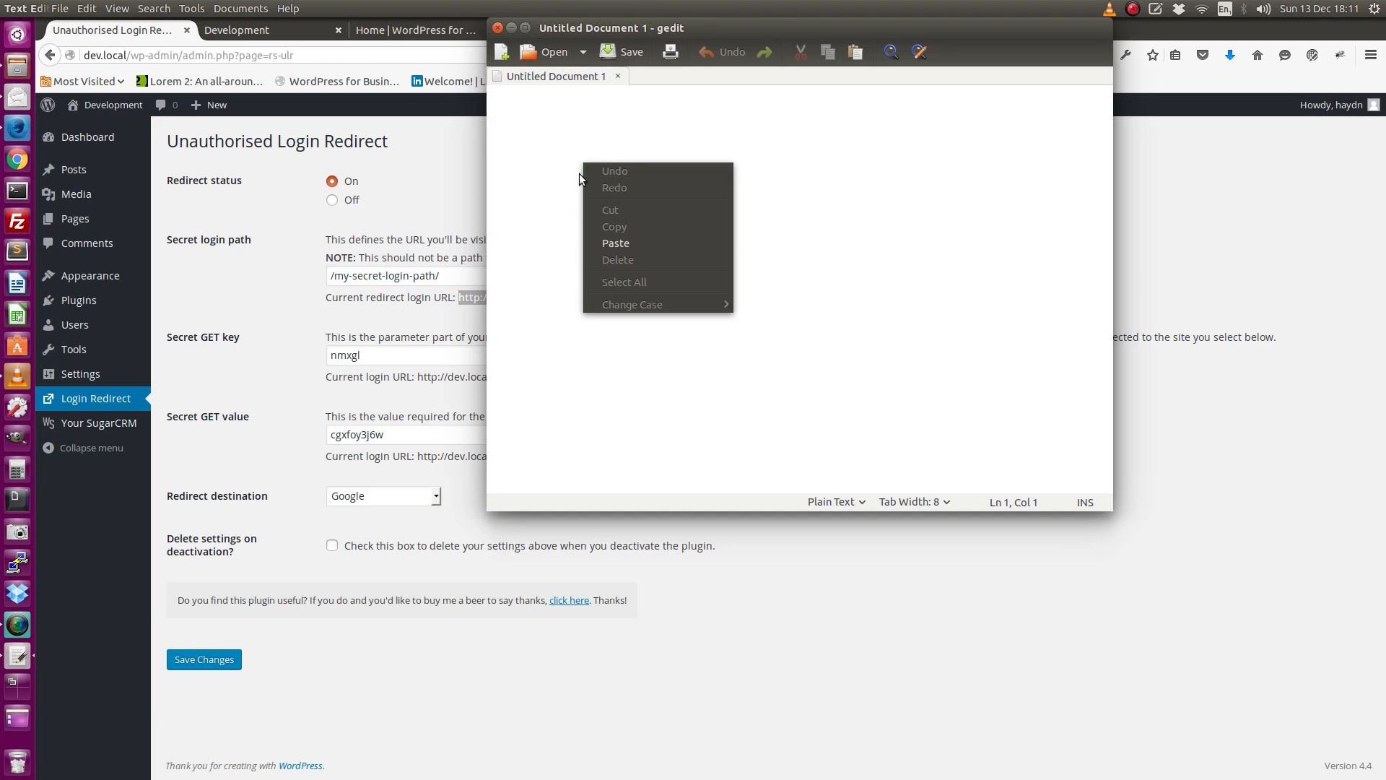
pyautogui.click(600, 247)
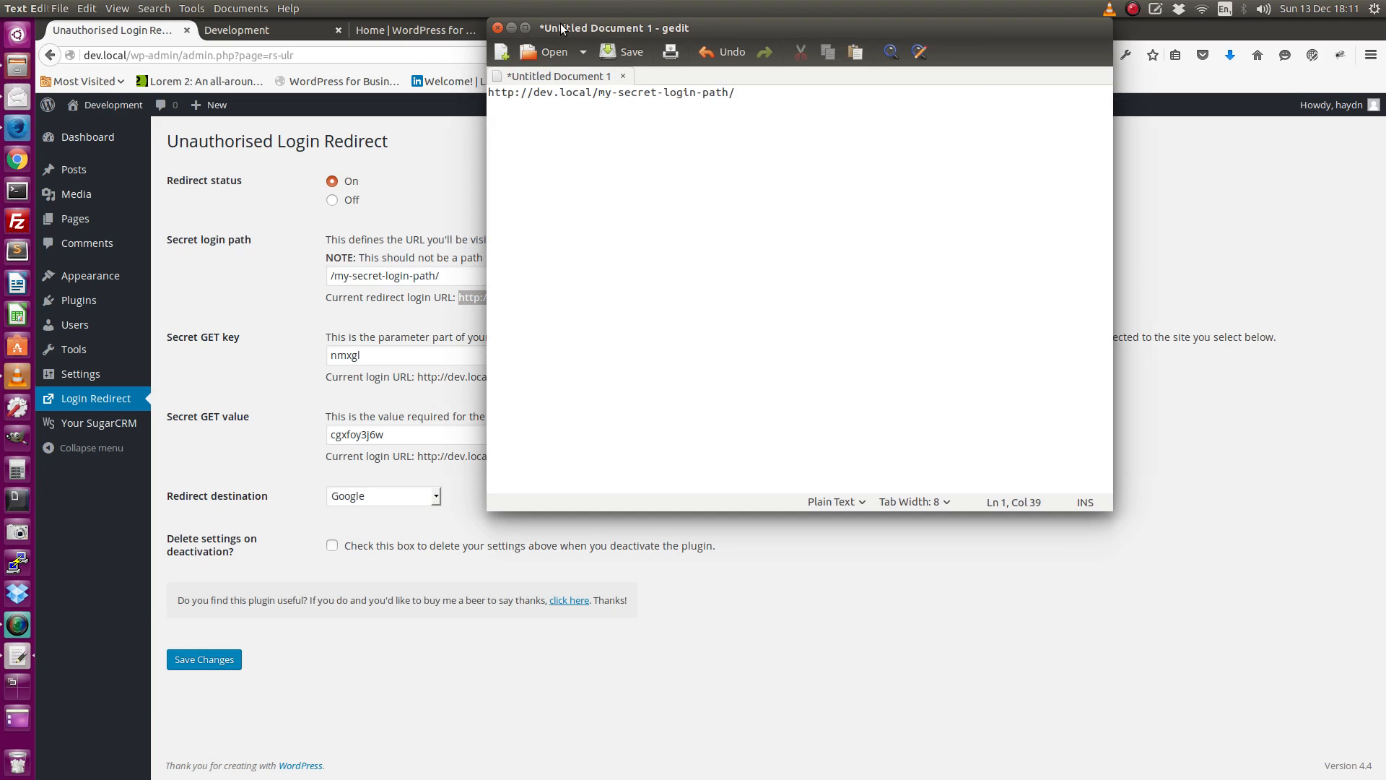
pyautogui.click(511, 27)
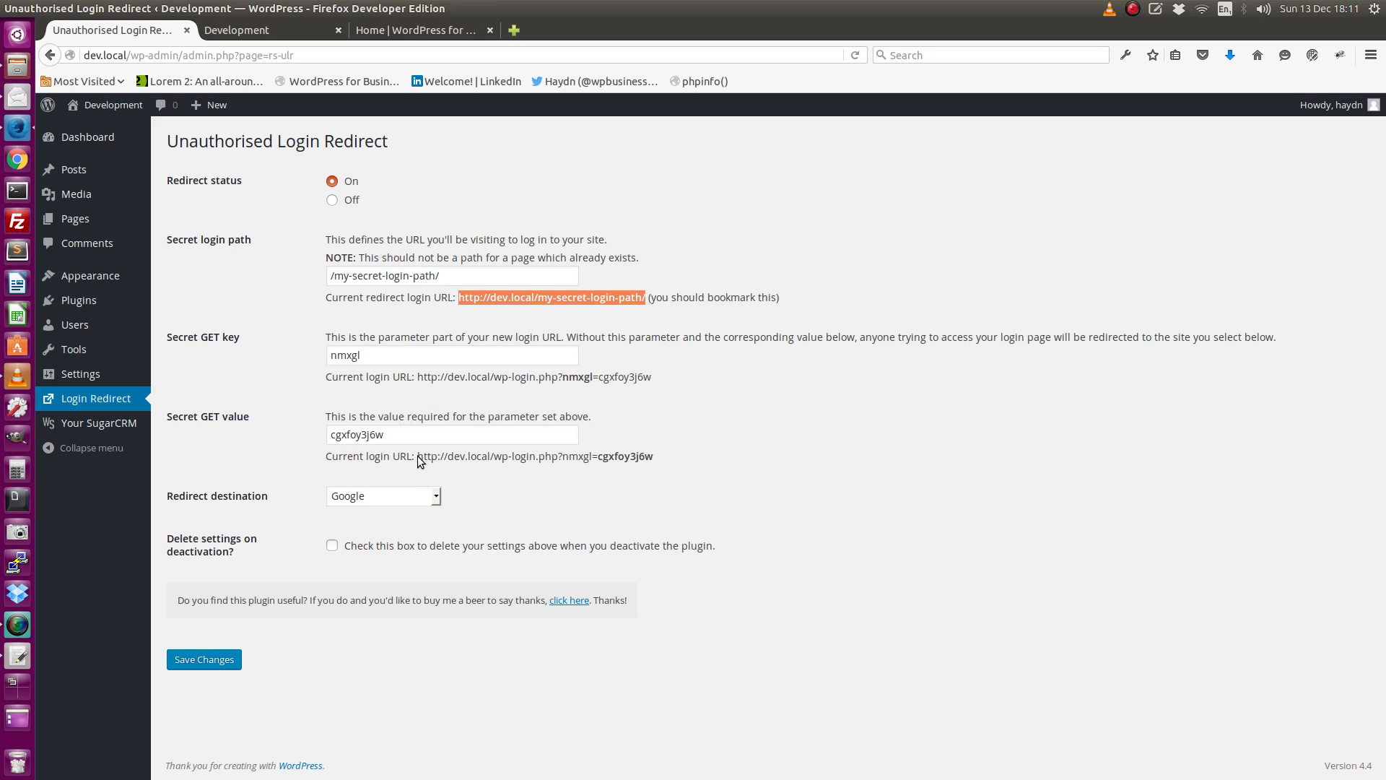
# Copy the current login URL containing the secret GET key and value onto a second line of the gedit document.
pyautogui.moveTo(417, 456); pyautogui.dragTo(650, 453)
pyautogui.rightClick(612, 453)
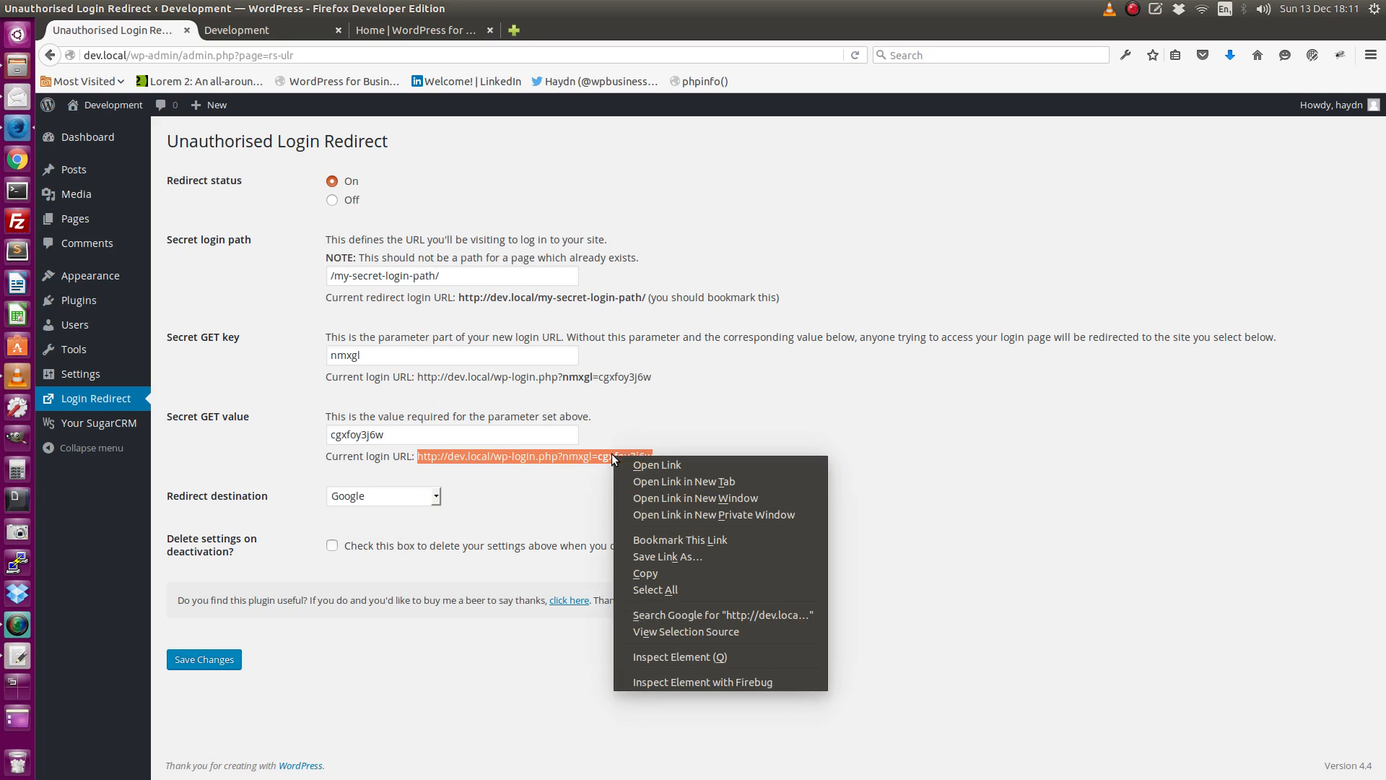
pyautogui.click(639, 571)
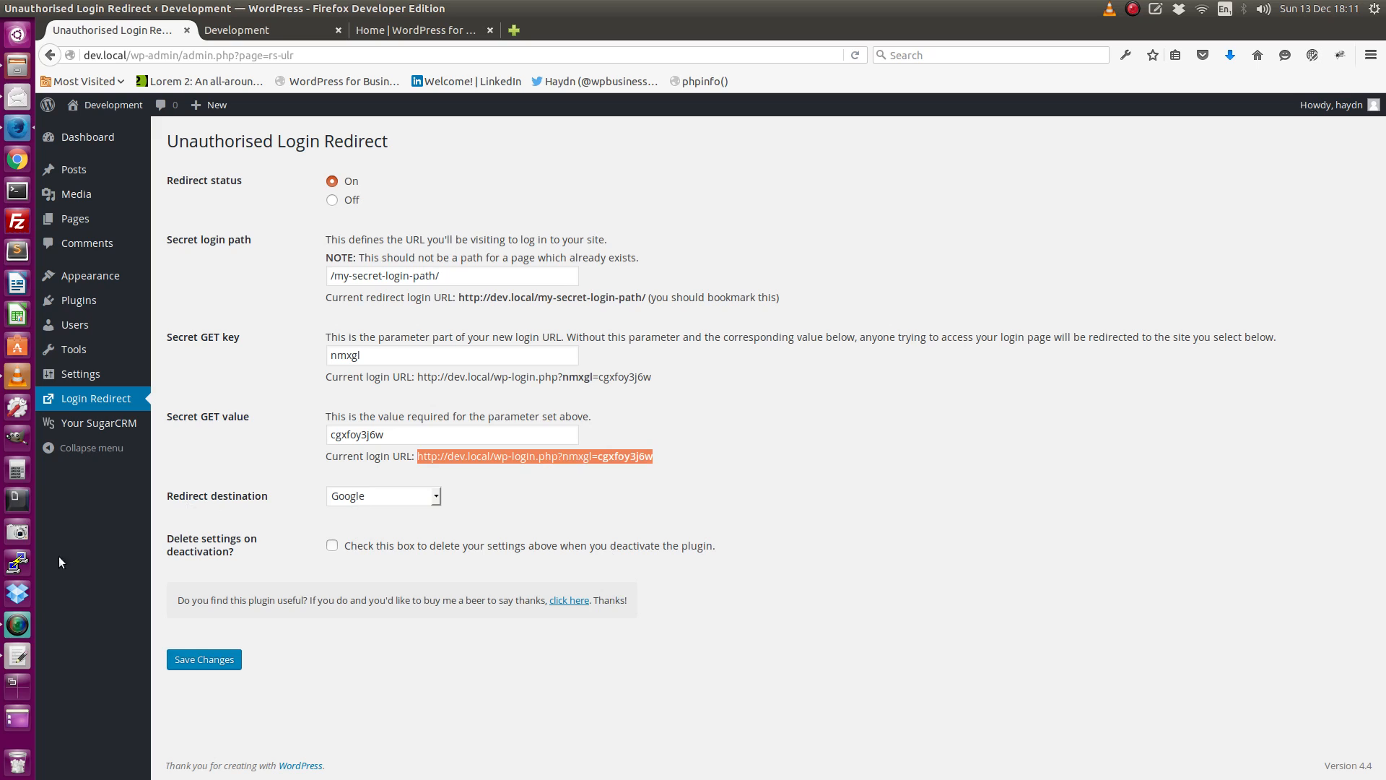
pyautogui.click(16, 654)
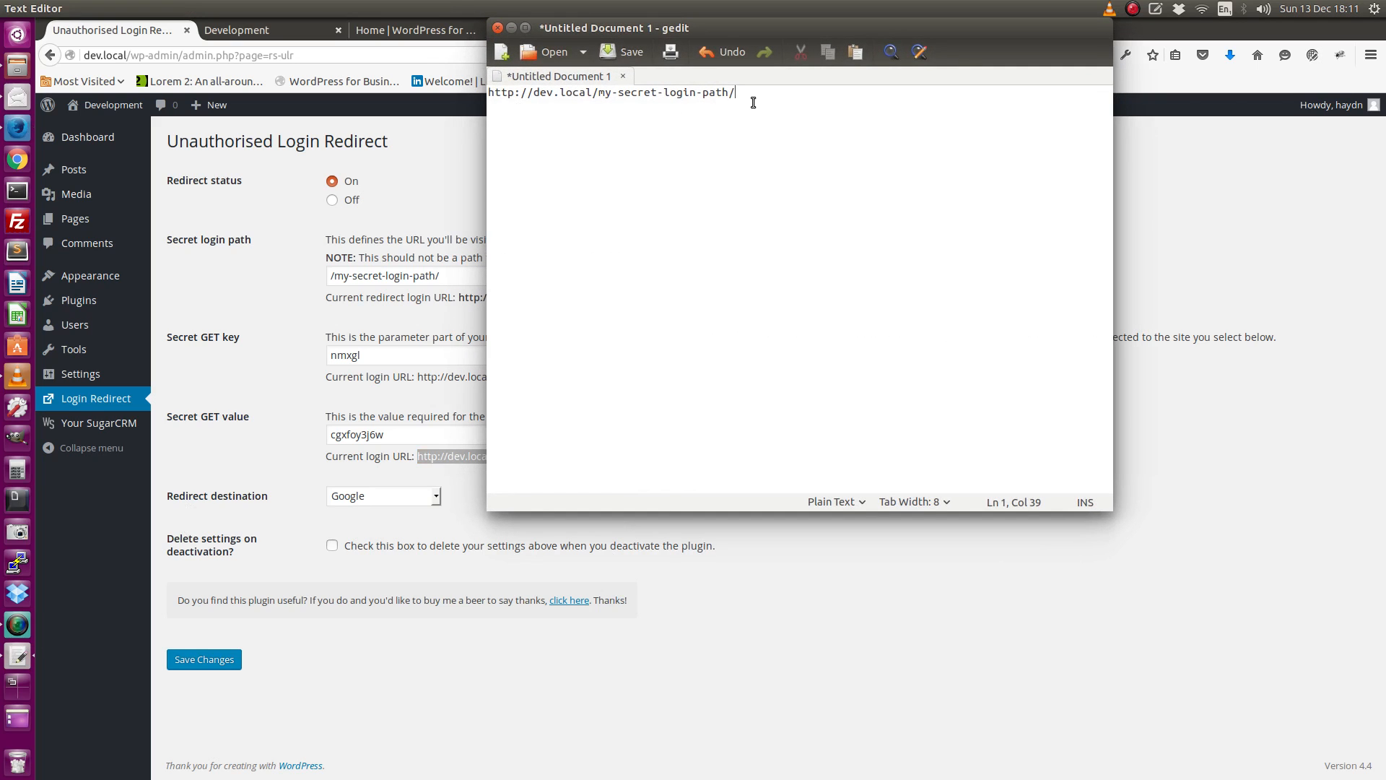
pyautogui.press('Return')
pyautogui.rightClick(490, 104)
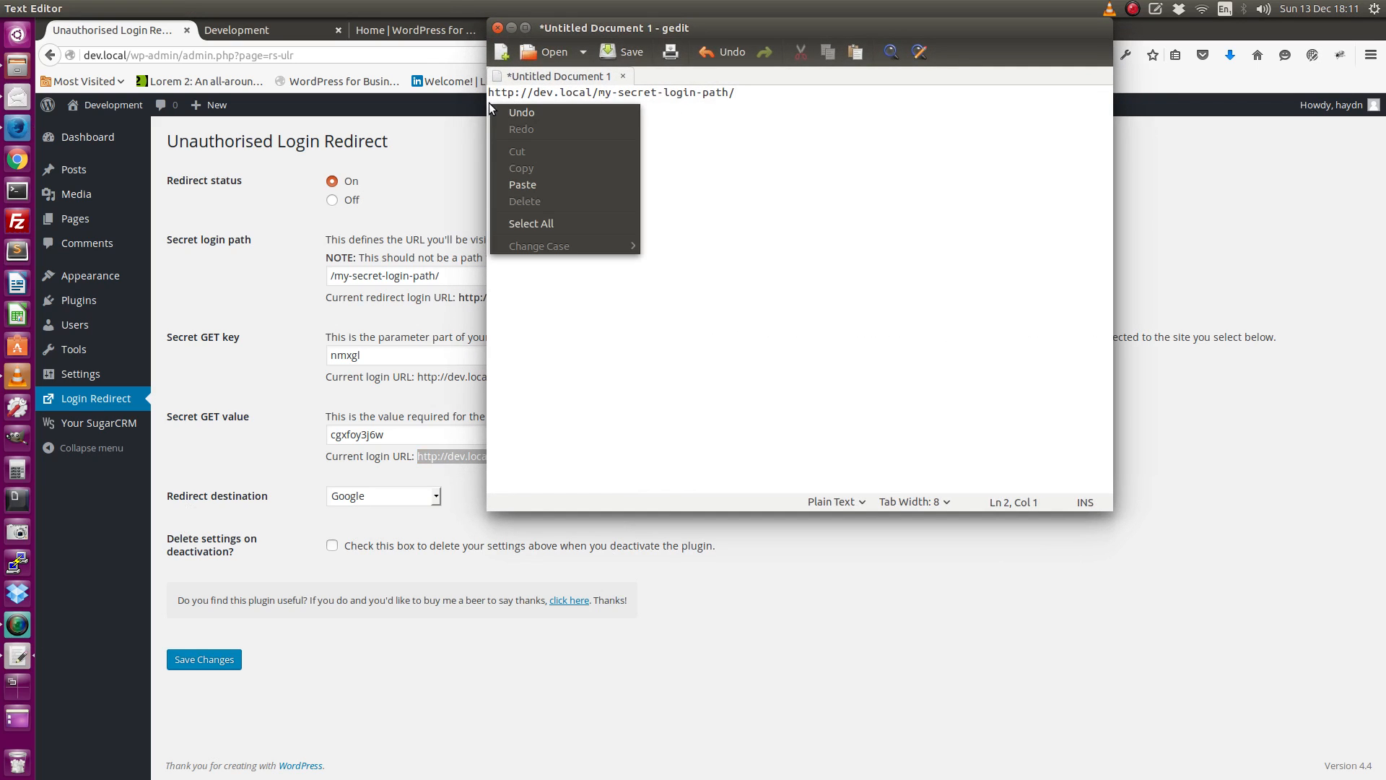
pyautogui.click(526, 181)
pyautogui.click(511, 28)
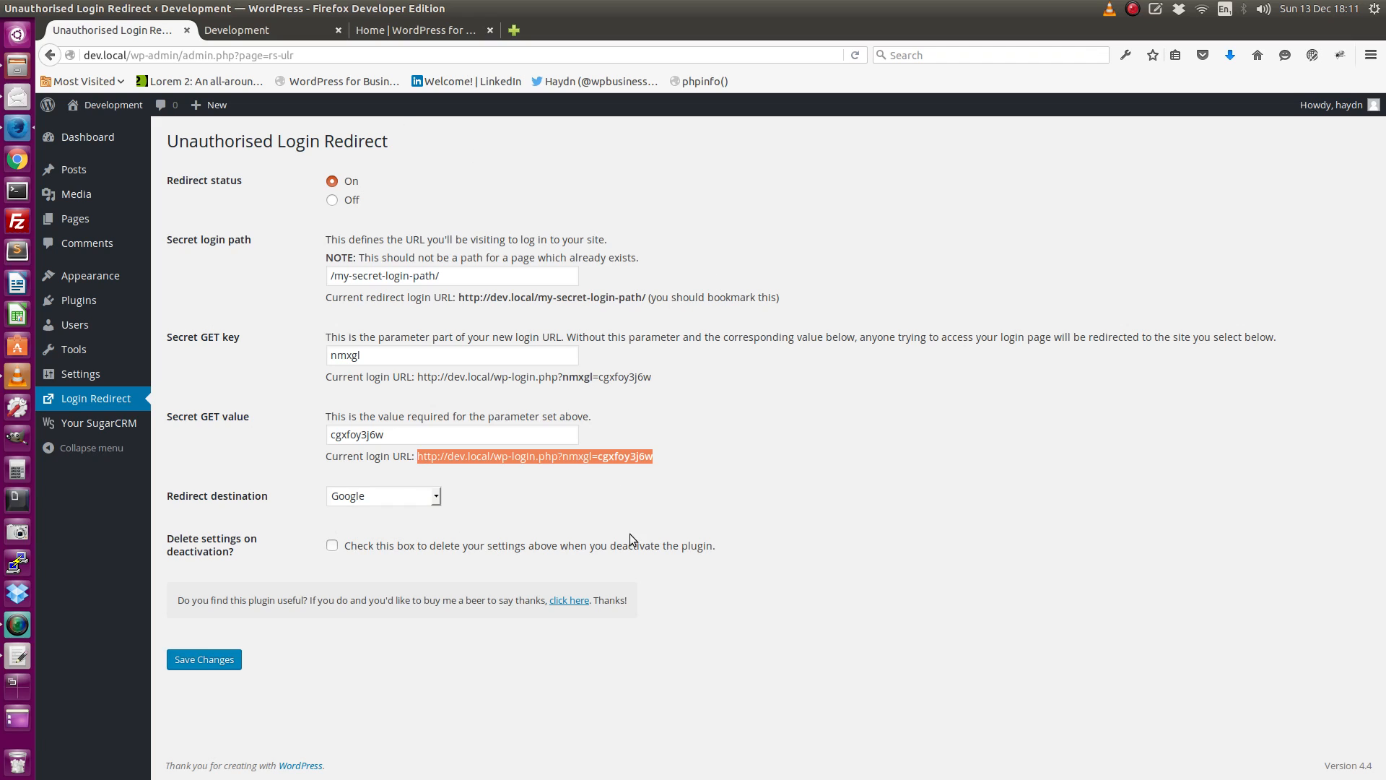
pyautogui.moveTo(335, 360); pyautogui.dragTo(368, 355)
pyautogui.moveTo(331, 436); pyautogui.dragTo(418, 436)
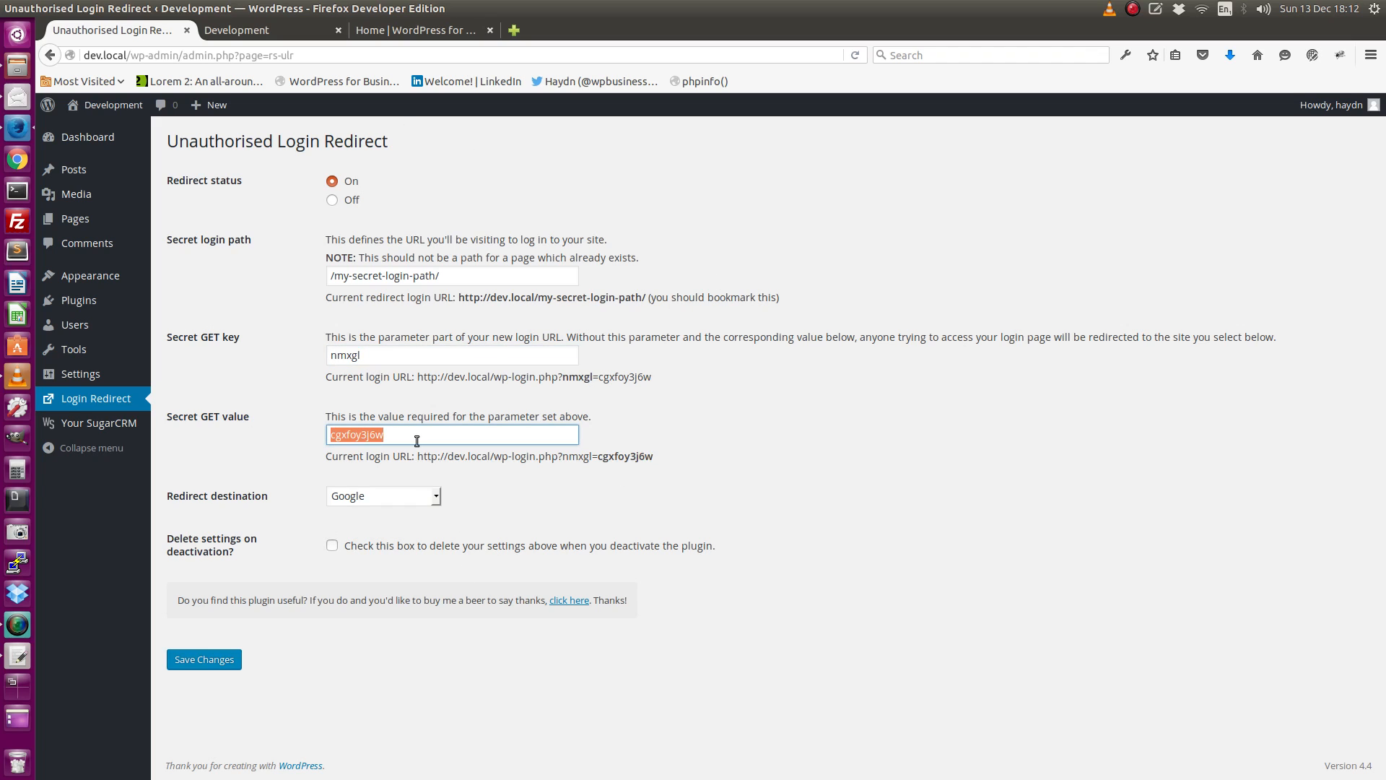
pyautogui.click(622, 427)
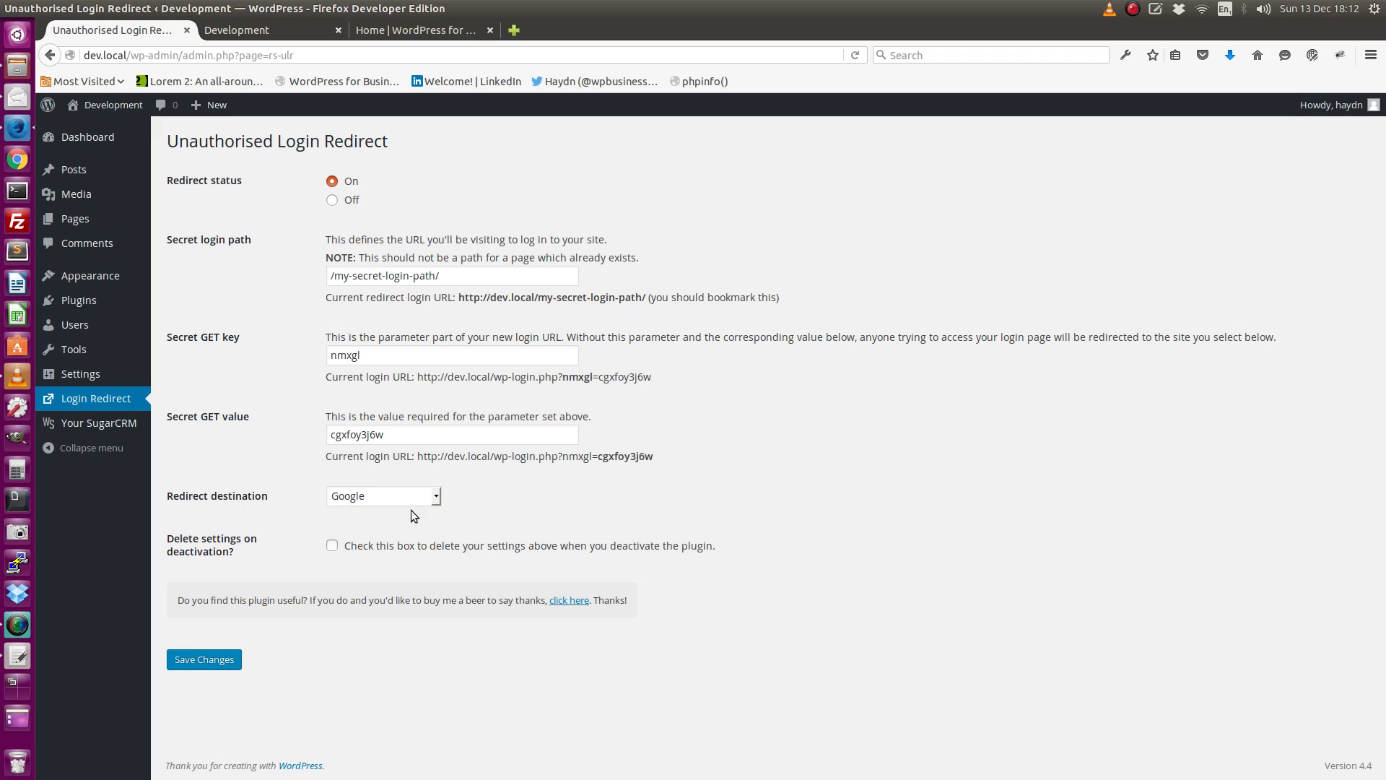
# Set the redirect destination to Development Home, enable deleting settings on deactivation, and save the changes.
pyautogui.click(436, 497)
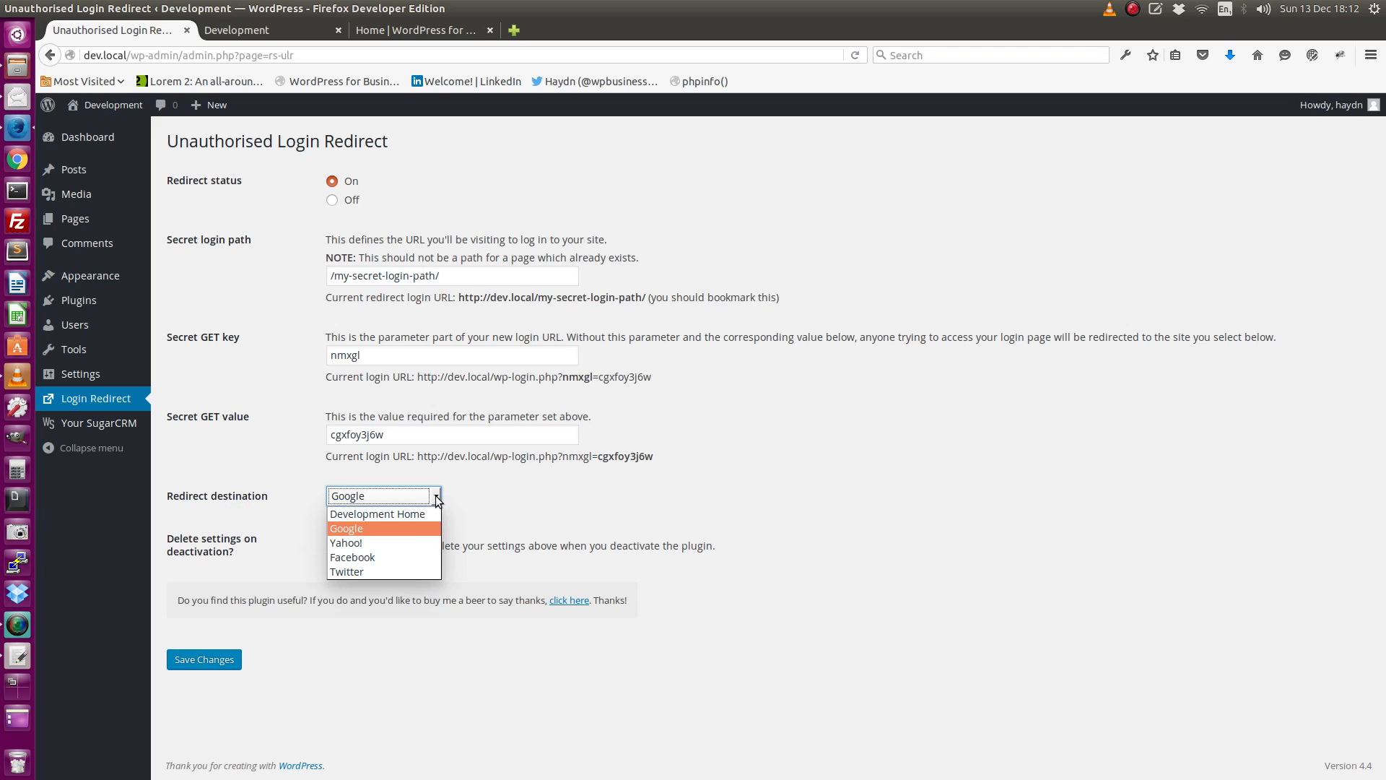
pyautogui.click(405, 514)
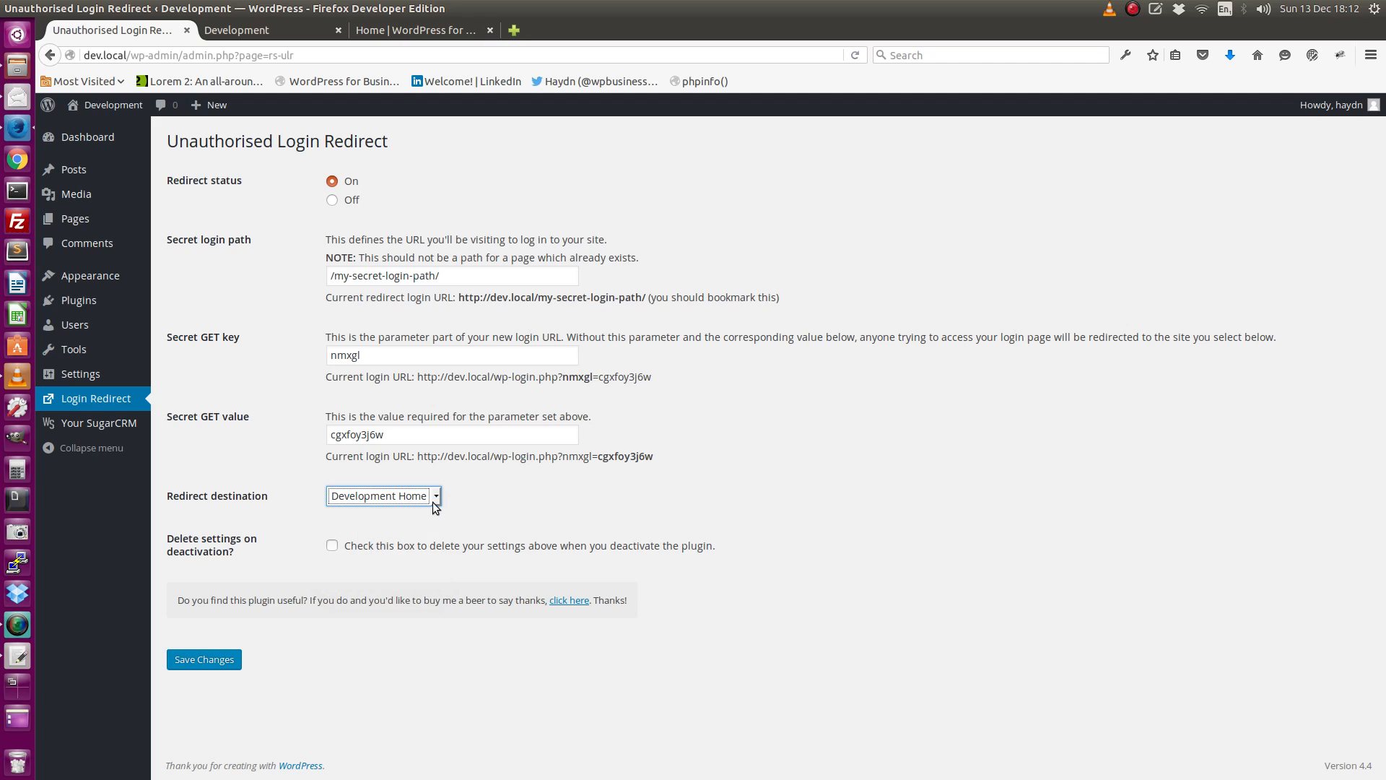
pyautogui.click(433, 500)
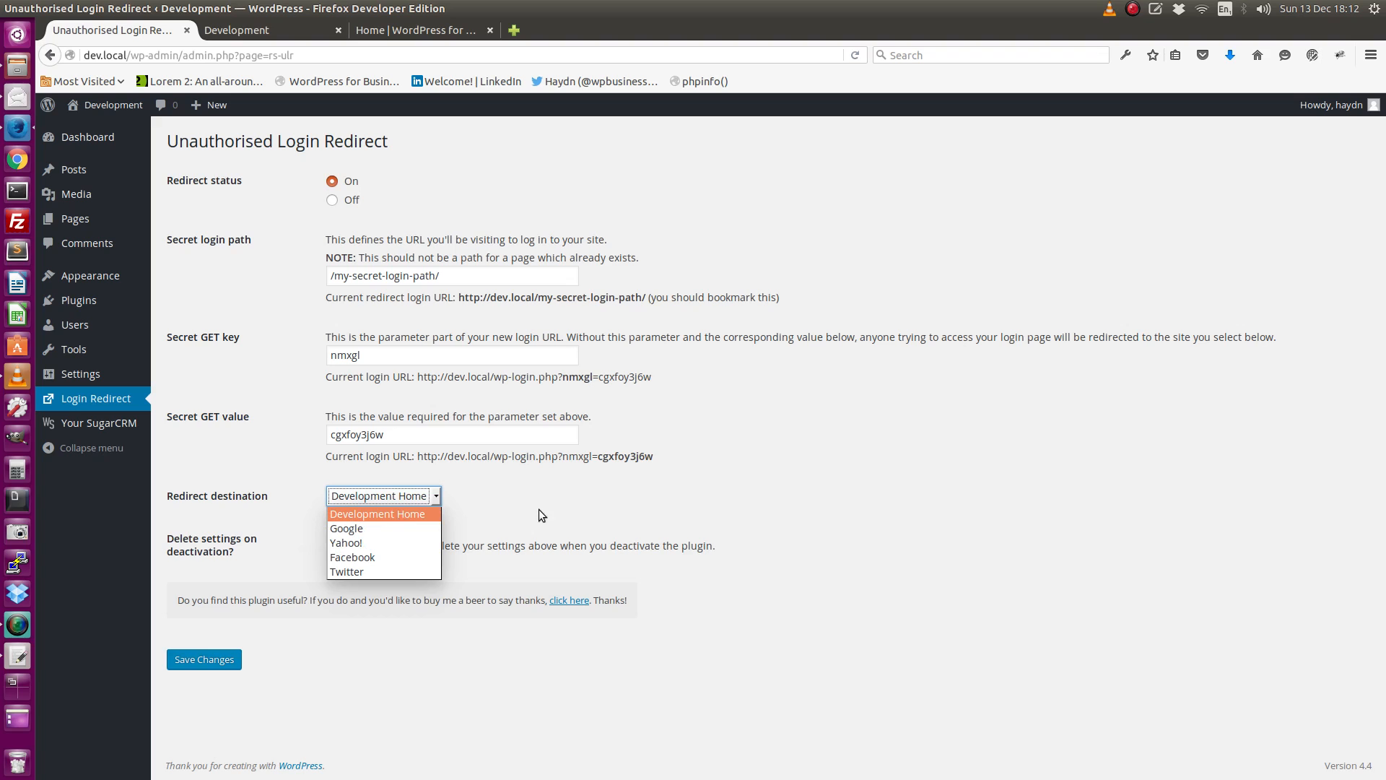
pyautogui.click(522, 672)
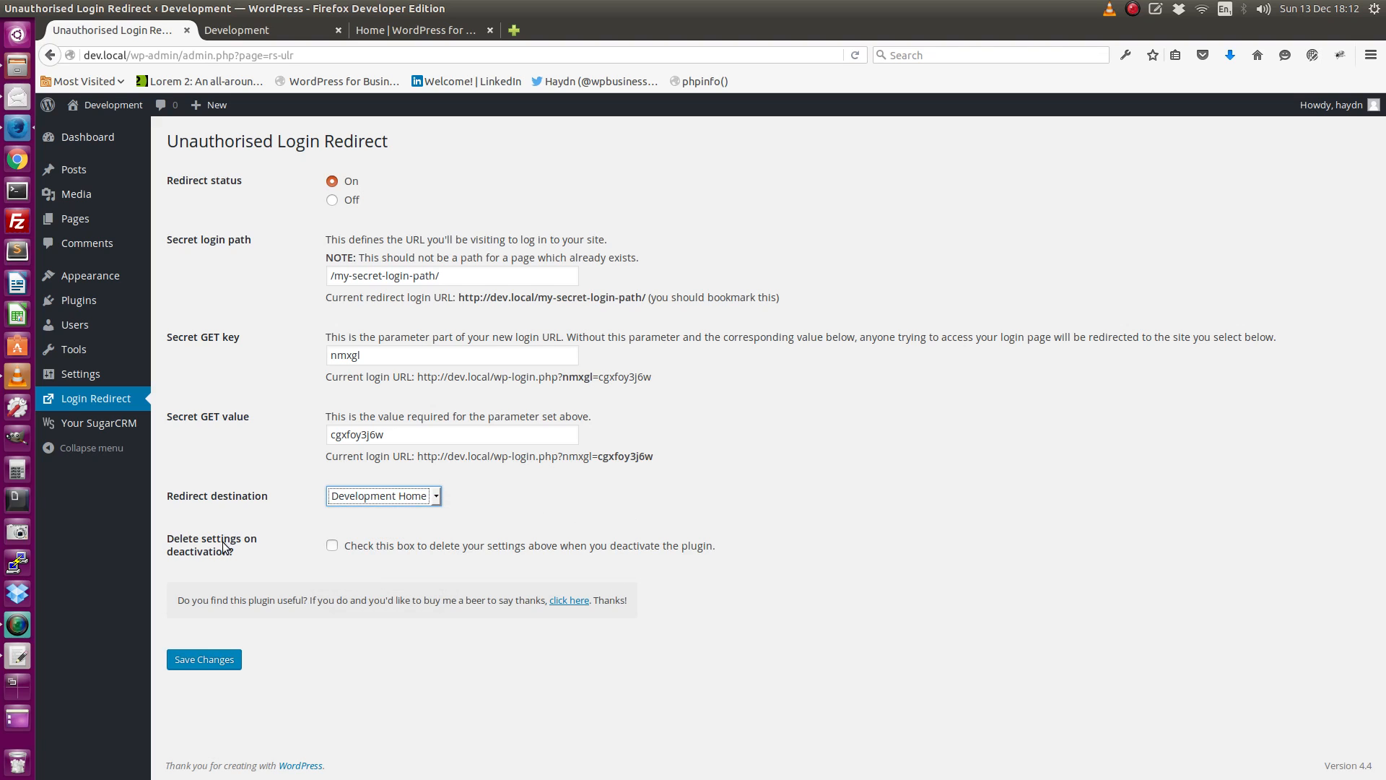
pyautogui.click(333, 548)
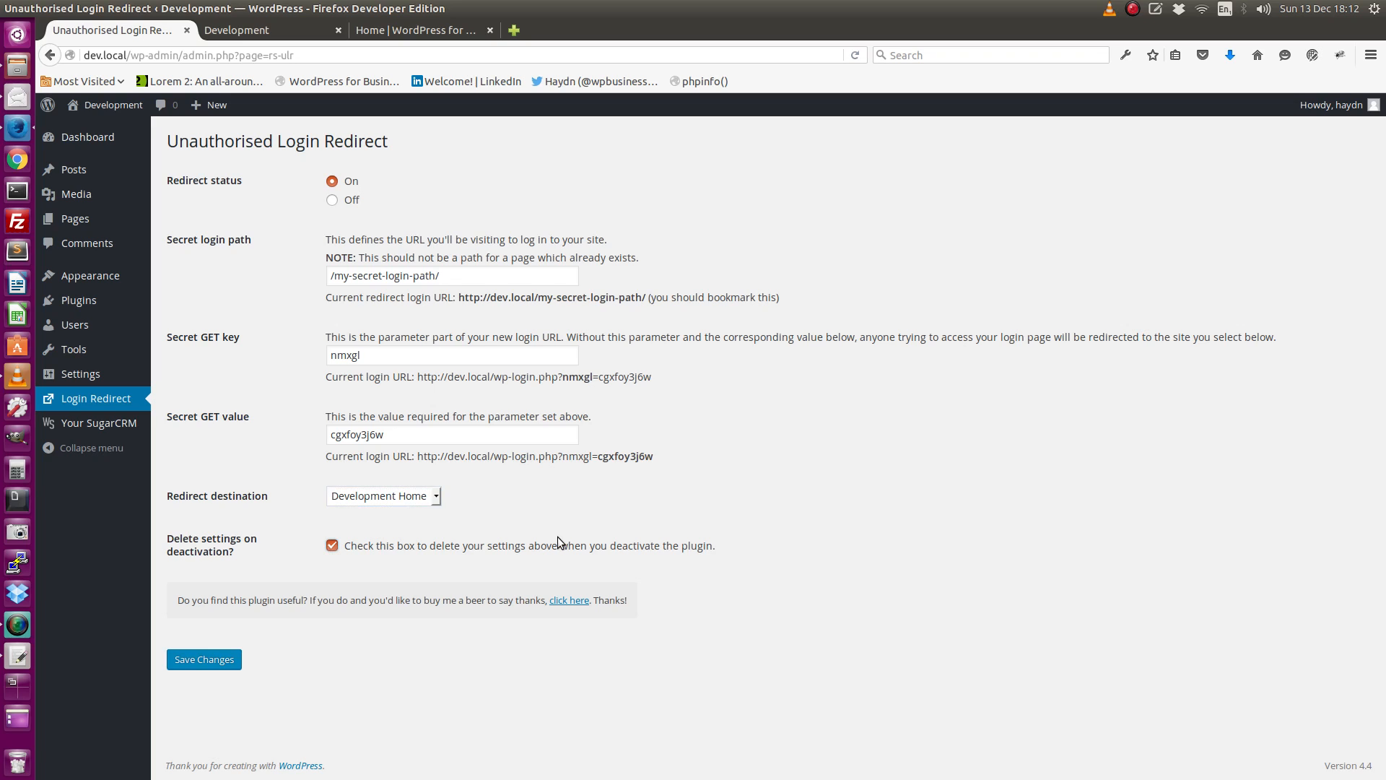
pyautogui.click(207, 660)
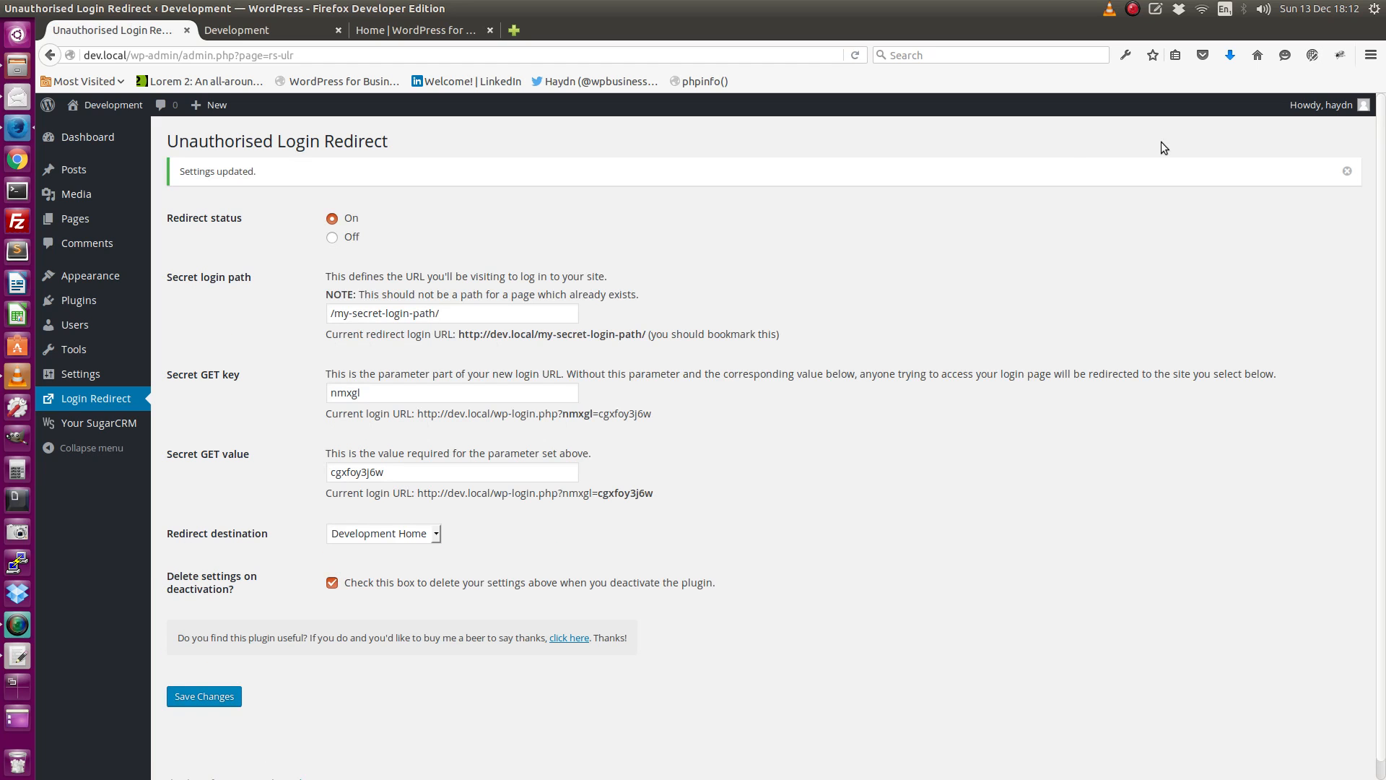
# Log out of the Development site and close both of its browser tabs.
pyautogui.moveTo(1283, 110)
pyautogui.click(1277, 179)
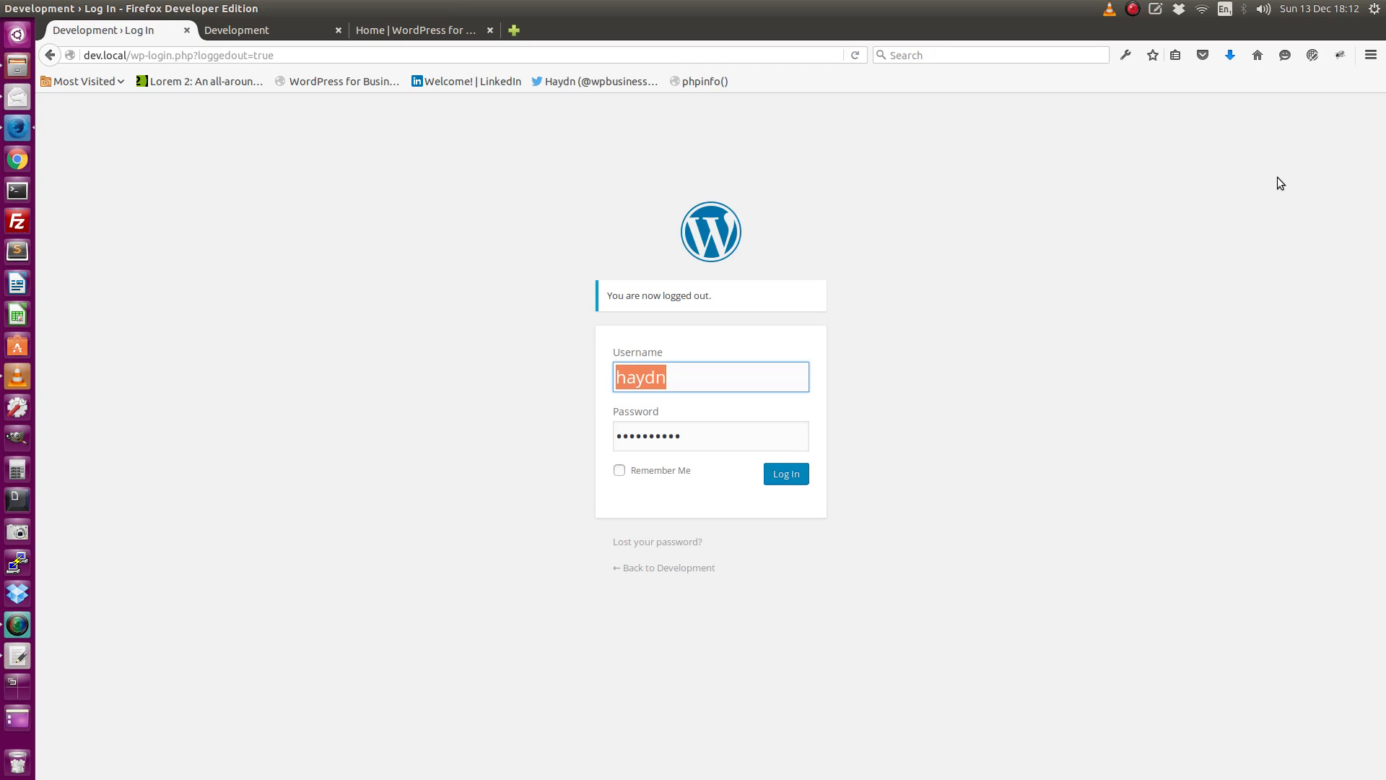
pyautogui.click(187, 31)
pyautogui.click(187, 30)
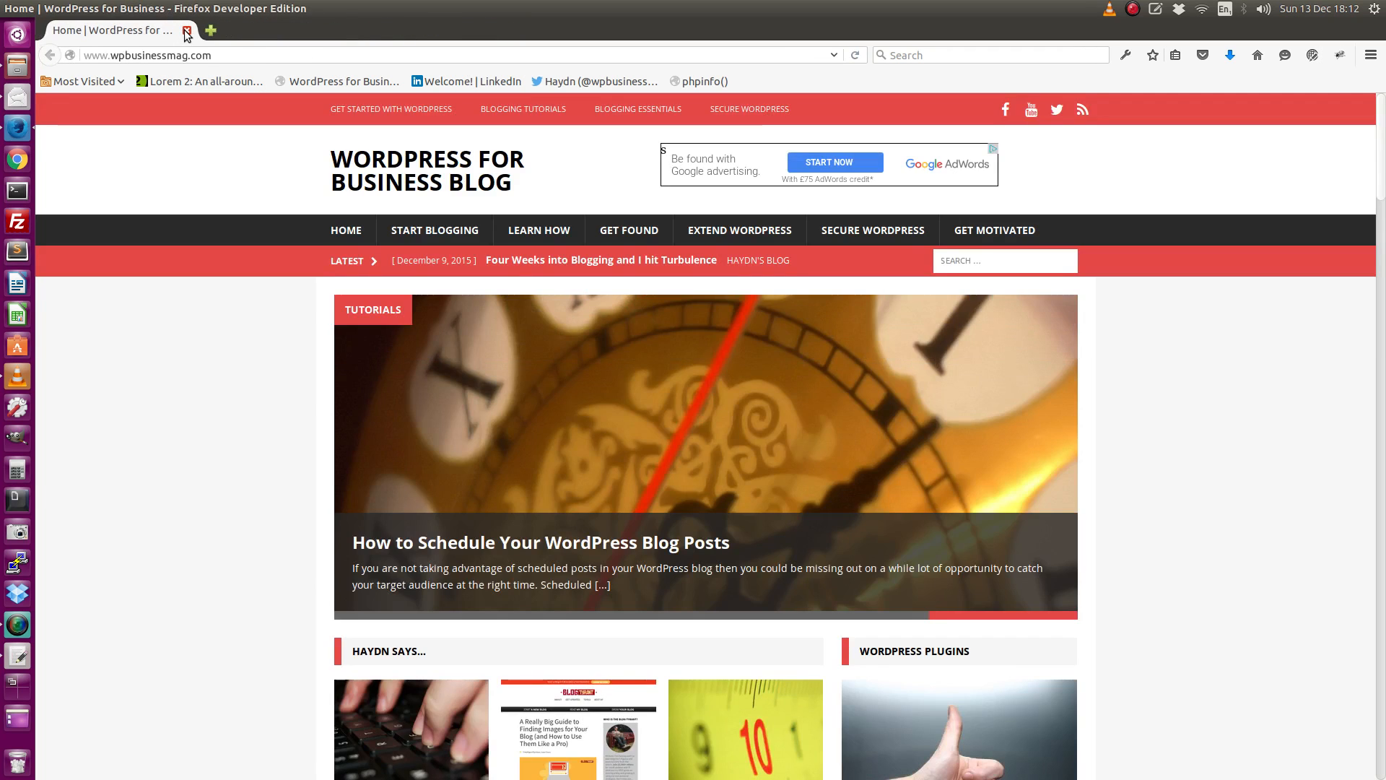
pyautogui.hotkey('ctrl', 't')
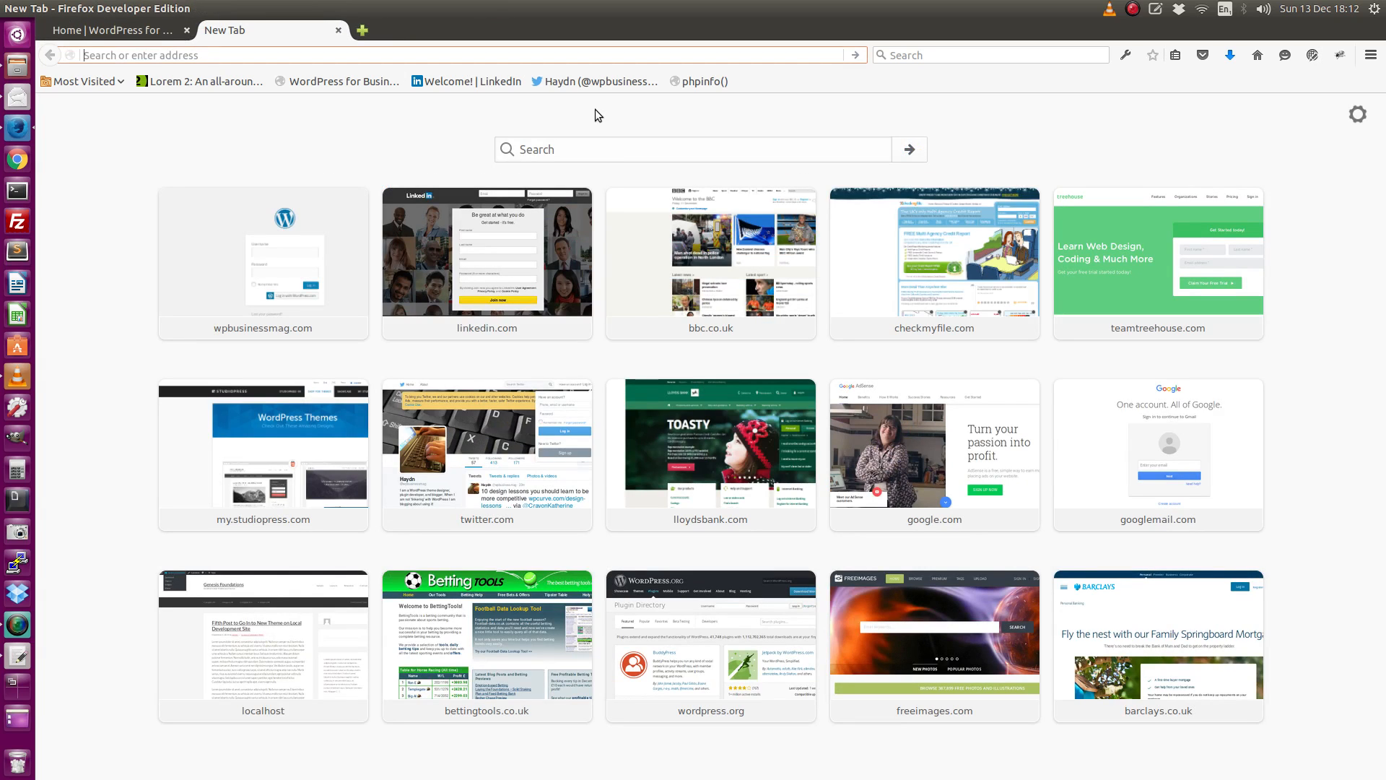
pyautogui.write('http://dev.local/')
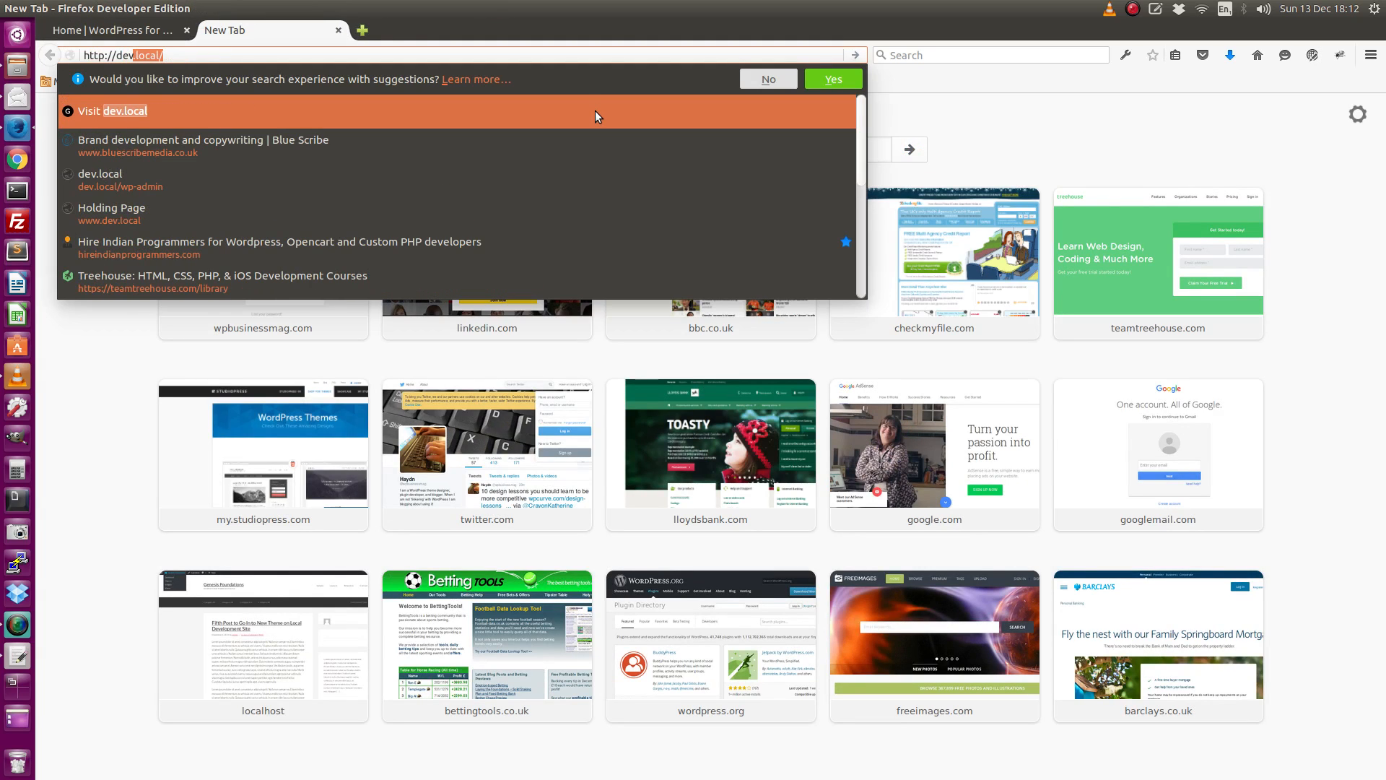
pyautogui.press('Right')
pyautogui.write('wp-a')
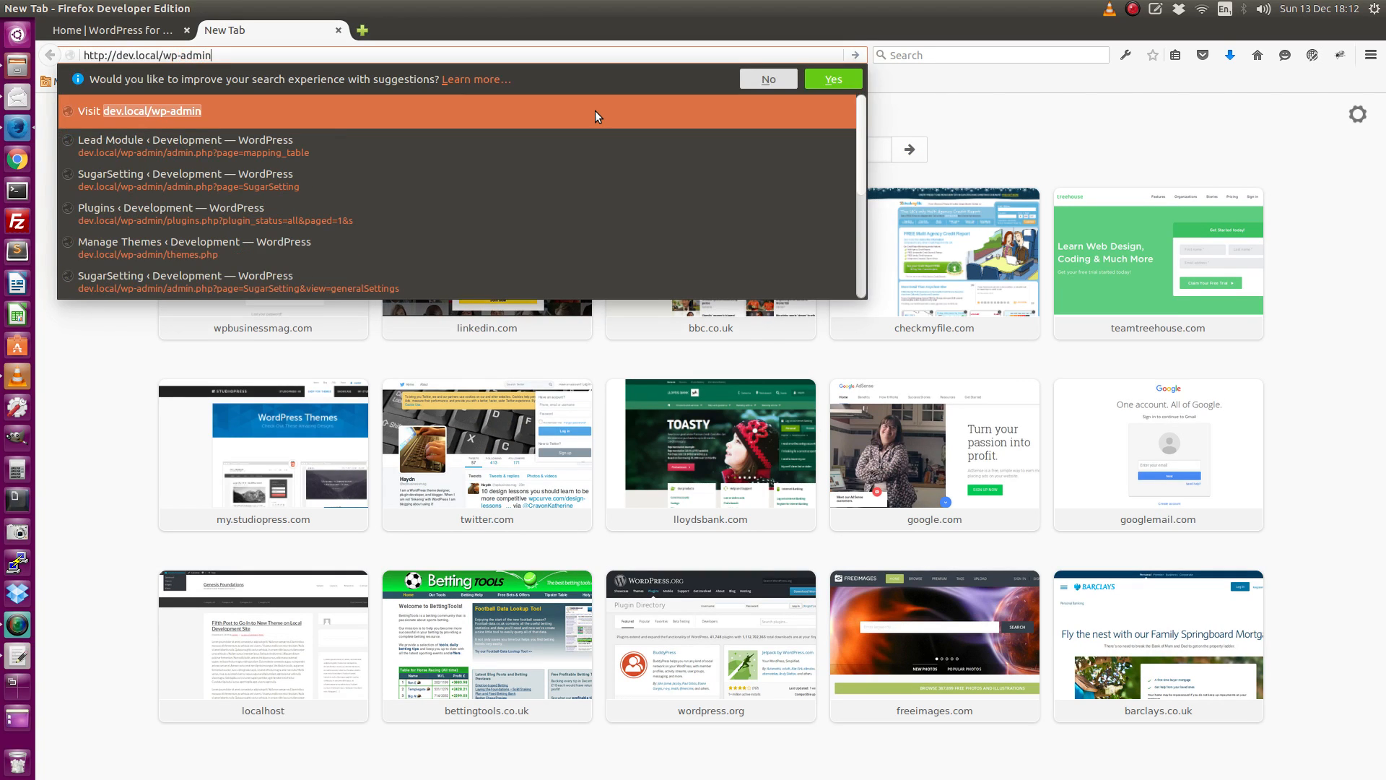
pyautogui.press('Return')
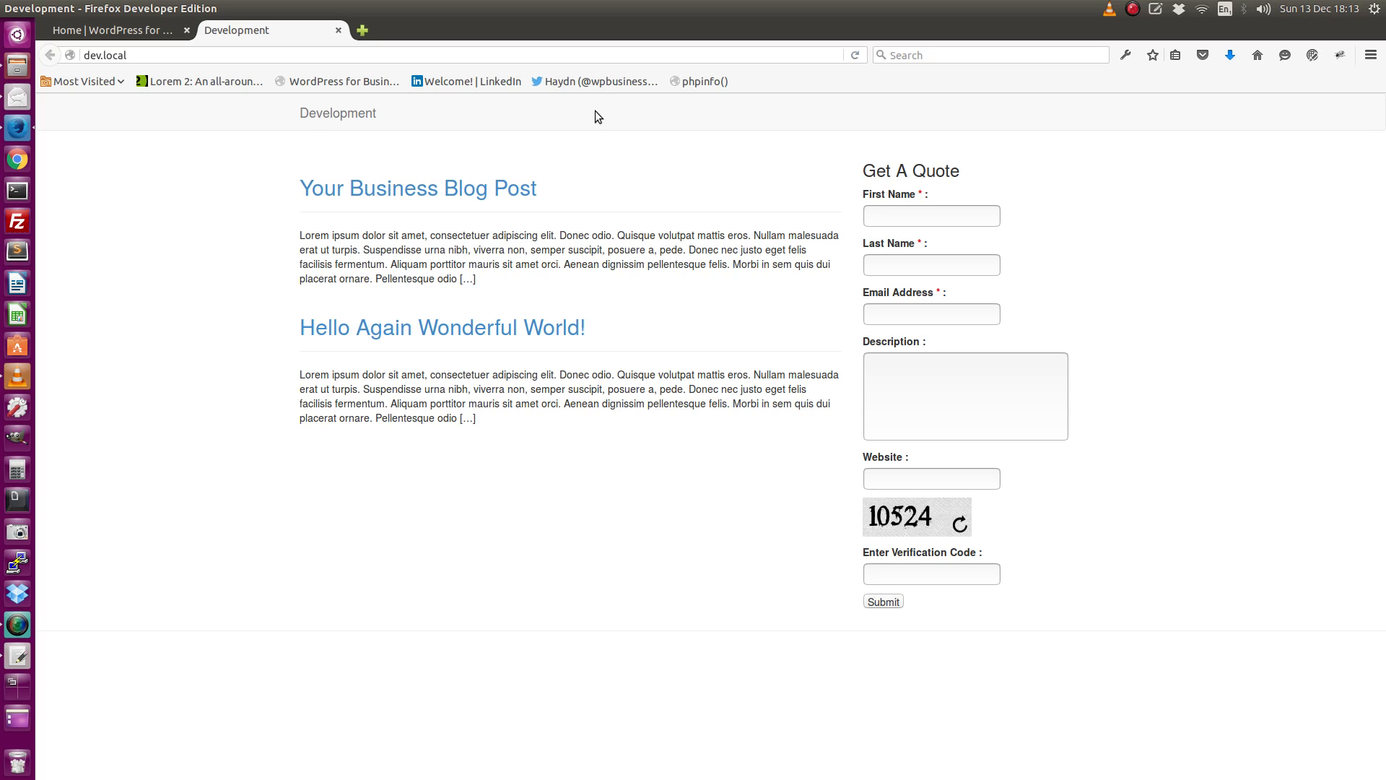
# Copy the secret login path URL from the first line of the gedit document and minimise the editor.
pyautogui.click(18, 653)
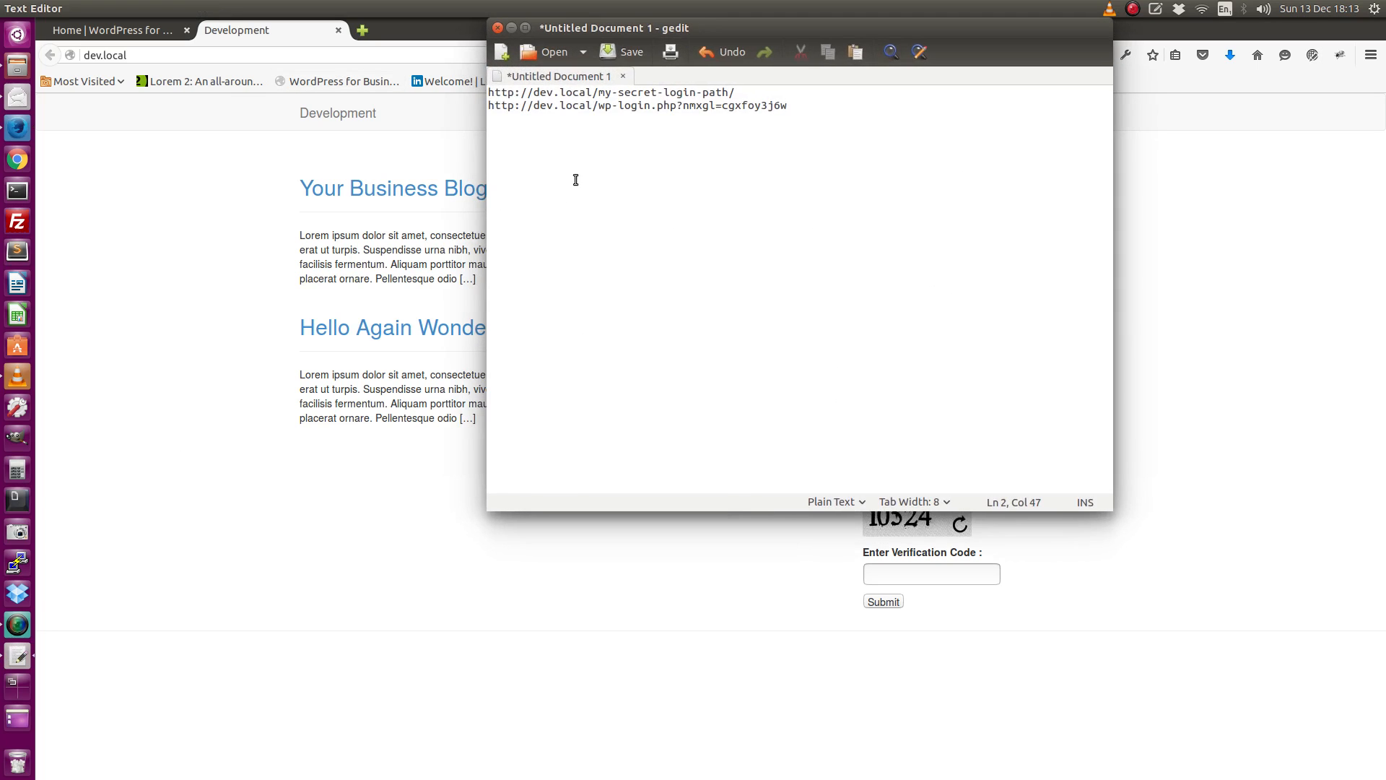
pyautogui.moveTo(490, 91); pyautogui.dragTo(763, 90)
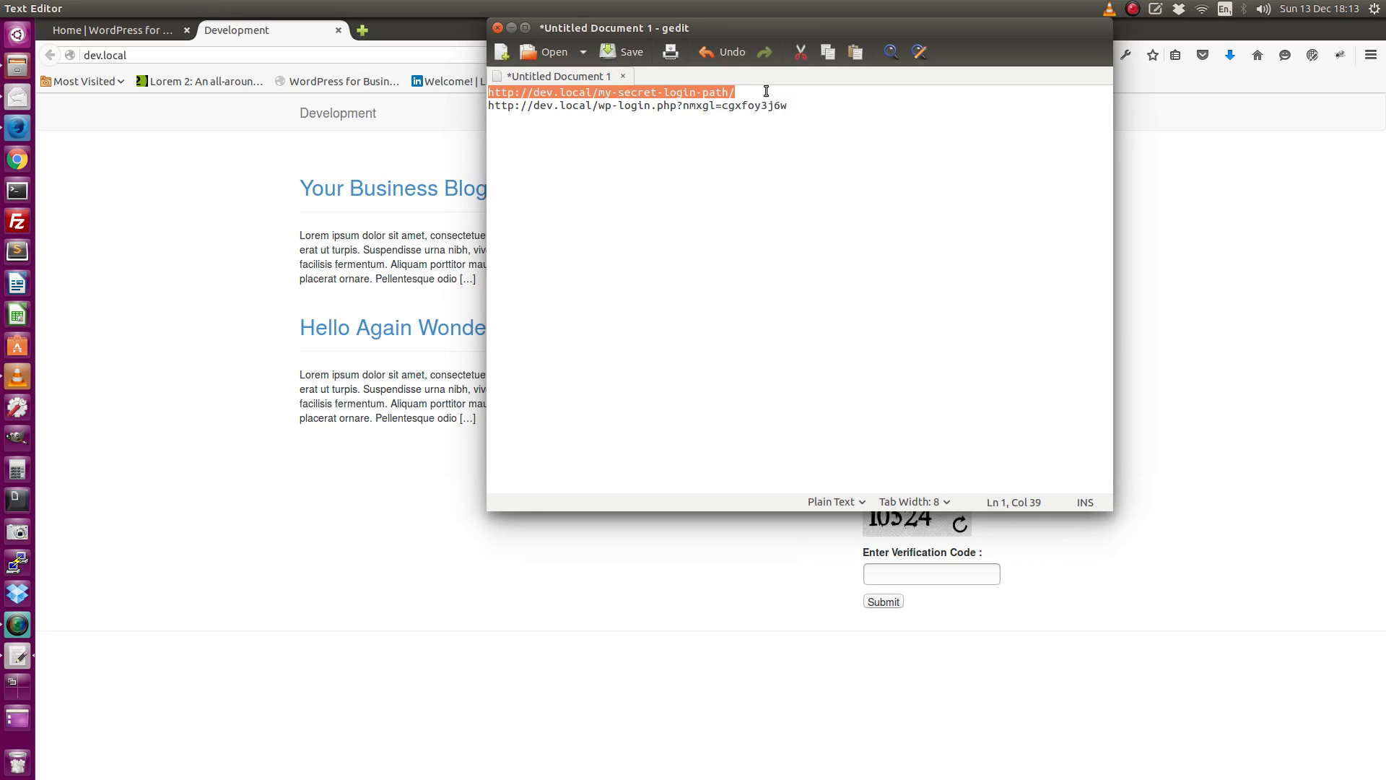
pyautogui.rightClick(698, 91)
pyautogui.click(734, 151)
pyautogui.click(511, 27)
# Replace the address of the Development tab with the copied secret login URL, load it, and log in with the prefilled credentials.
pyautogui.moveTo(145, 55); pyautogui.dragTo(46, 47)
pyautogui.rightClick(94, 52)
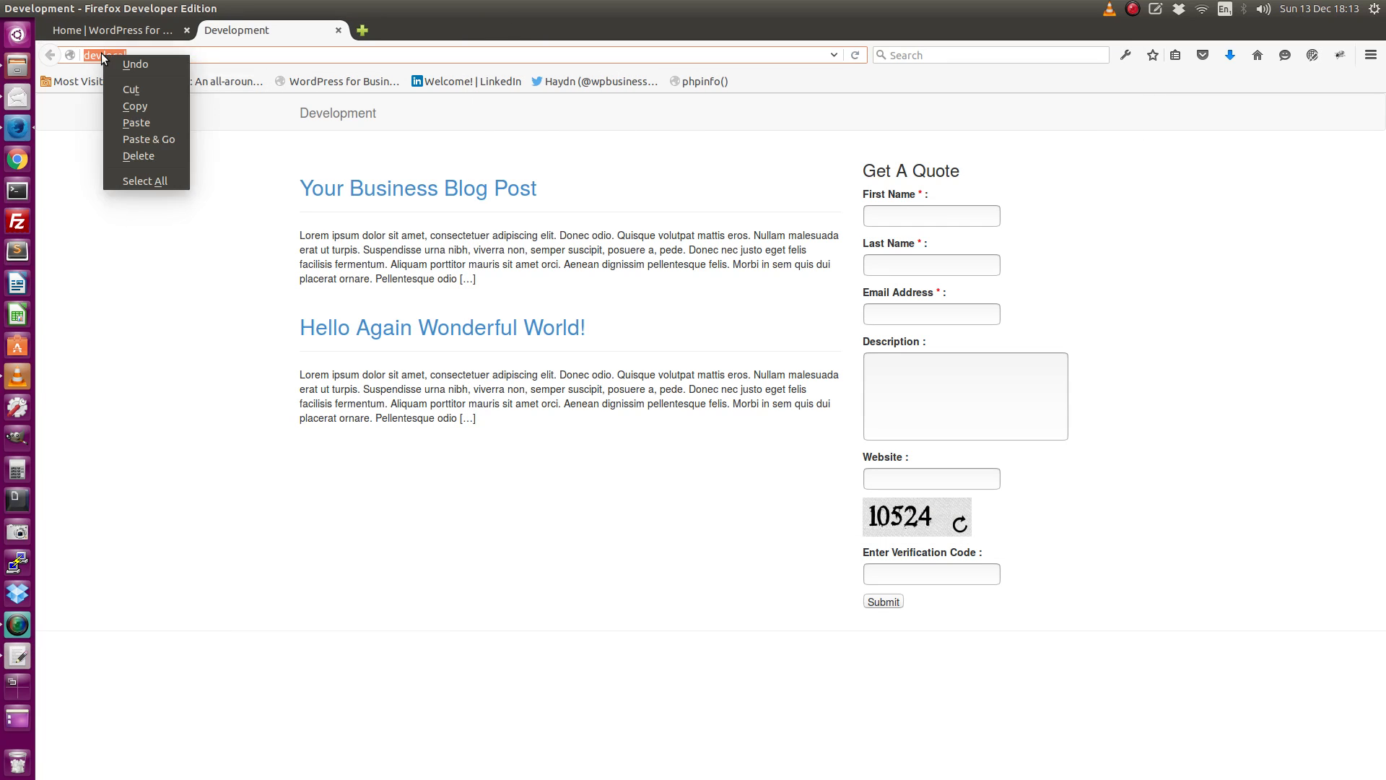
pyautogui.click(128, 119)
pyautogui.click(96, 371)
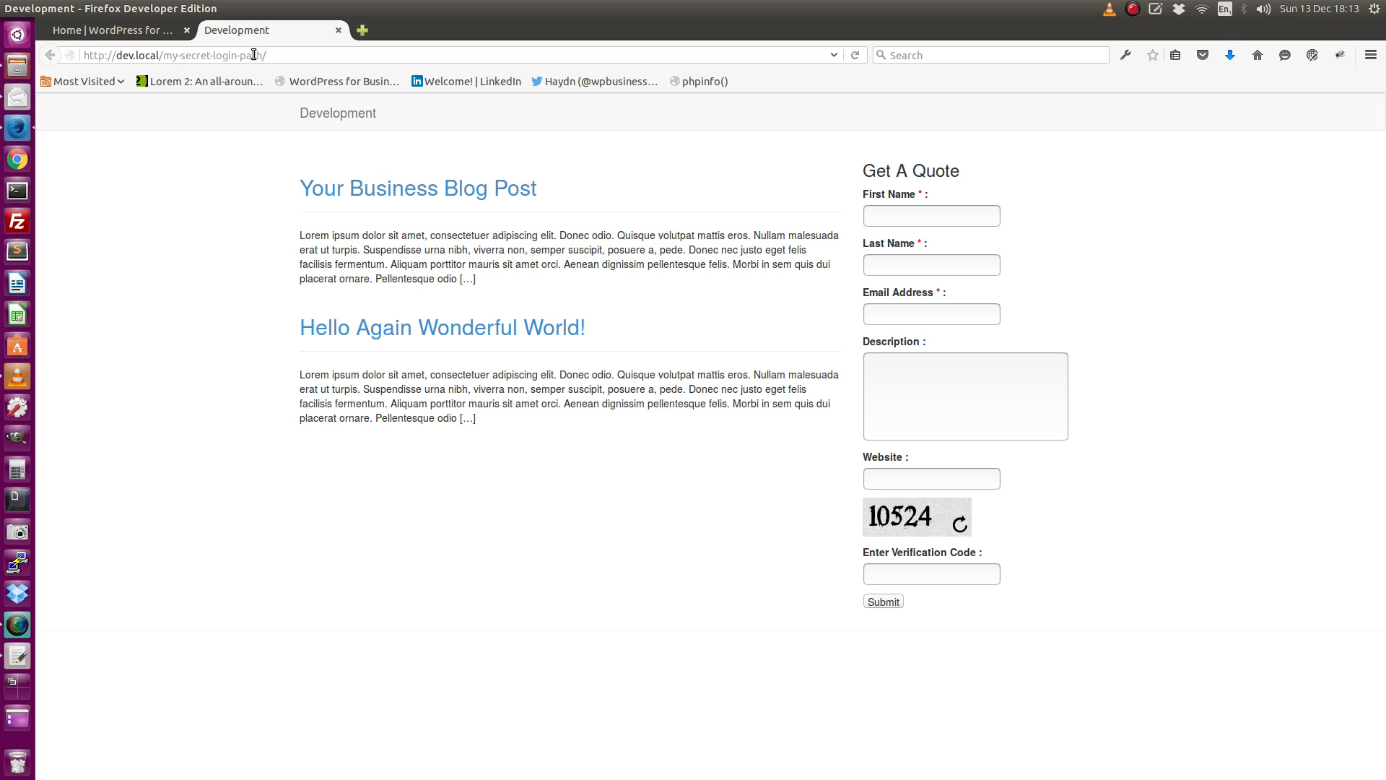
pyautogui.click(286, 55)
pyautogui.press('Return')
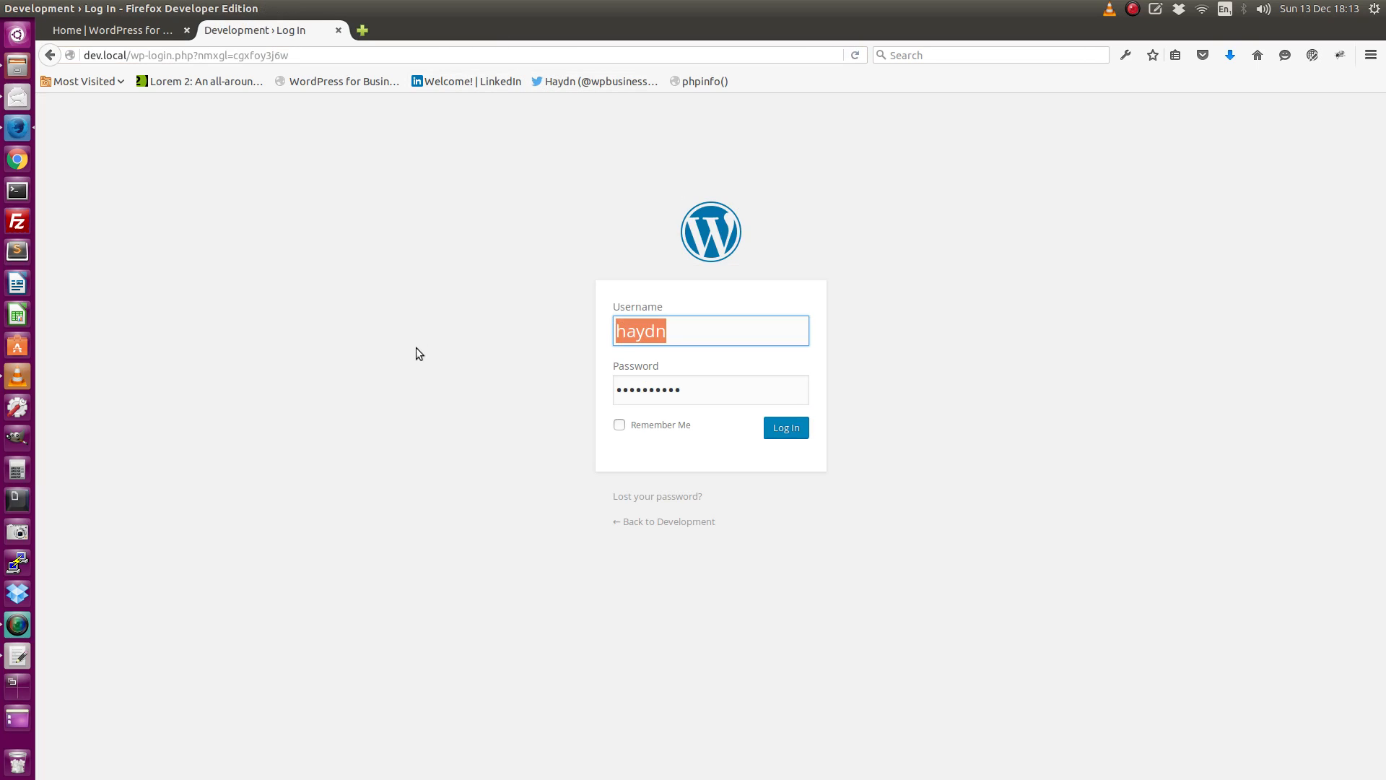
pyautogui.click(786, 427)
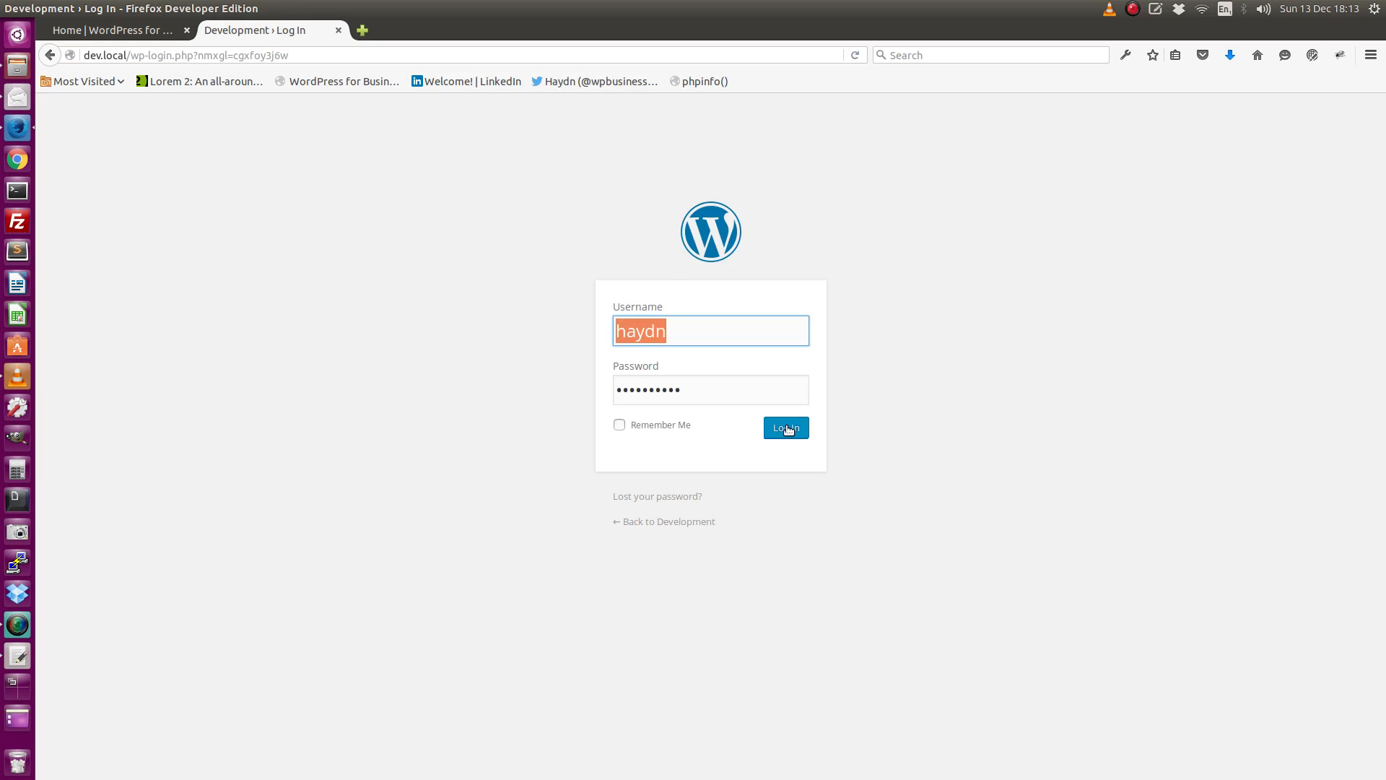